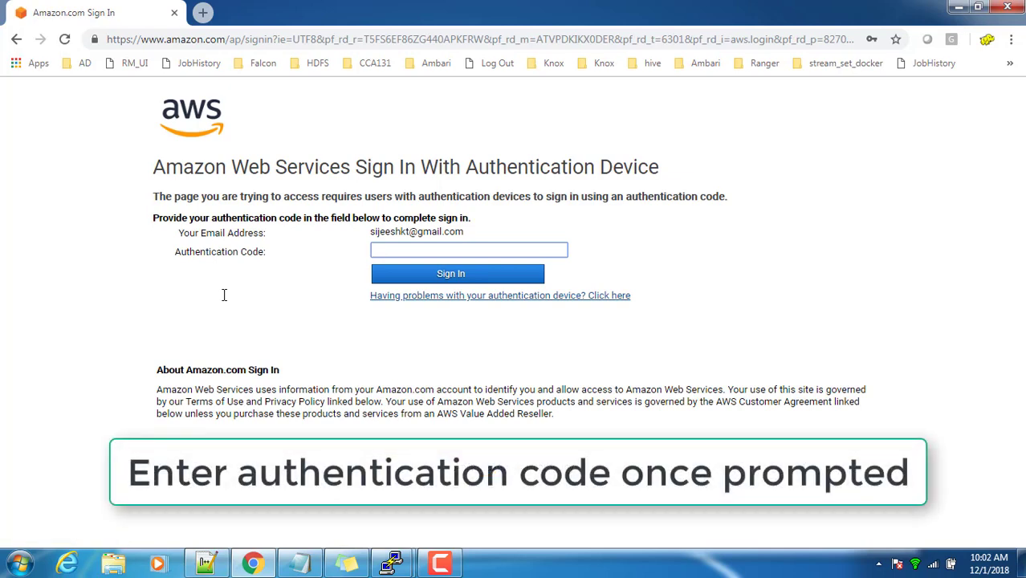
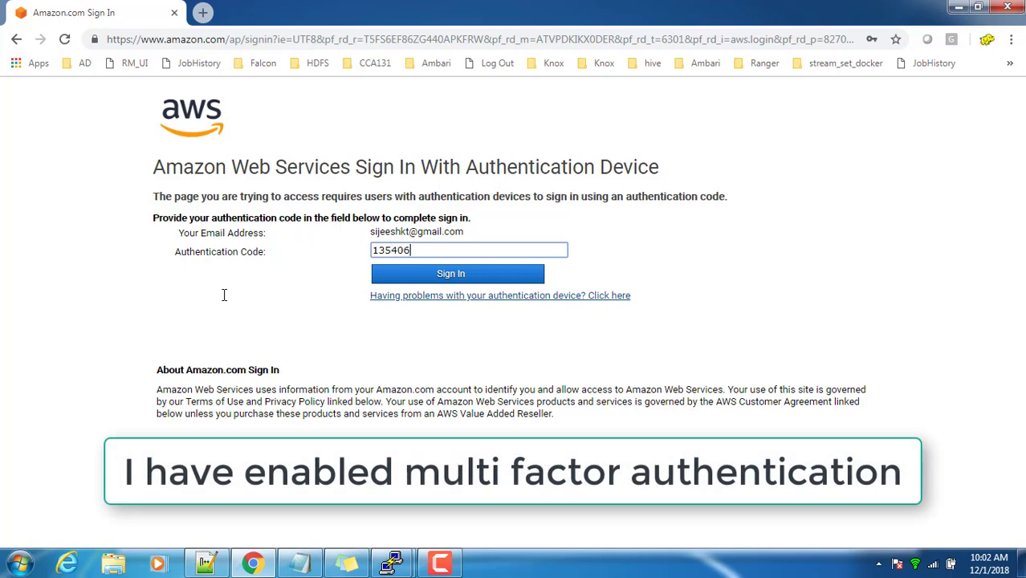
# Step: Complete sign-in and open the EC2 Instances list with master2 and worker1–worker4
pyautogui.click(418, 276)
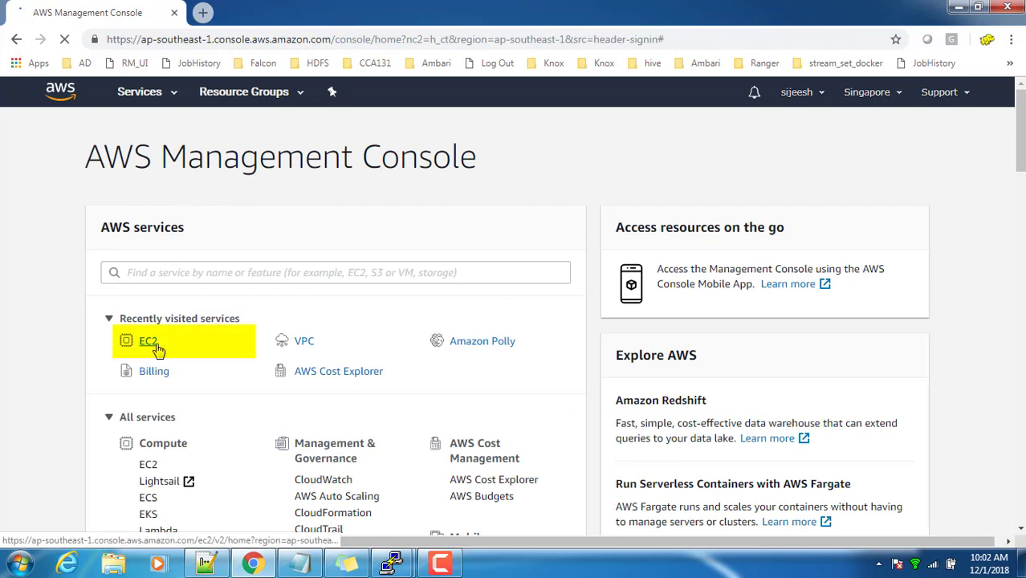
pyautogui.click(156, 347)
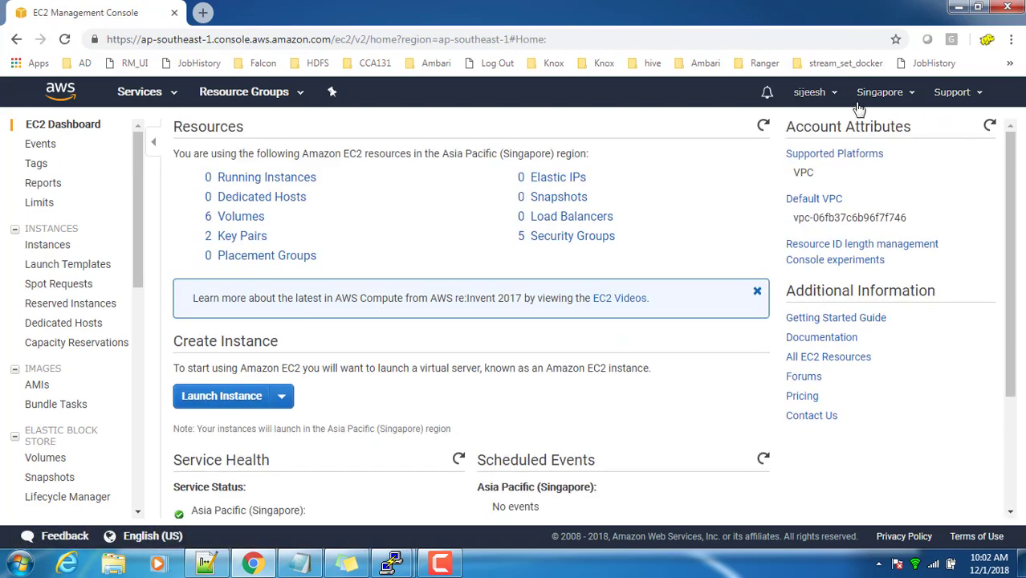
pyautogui.click(261, 181)
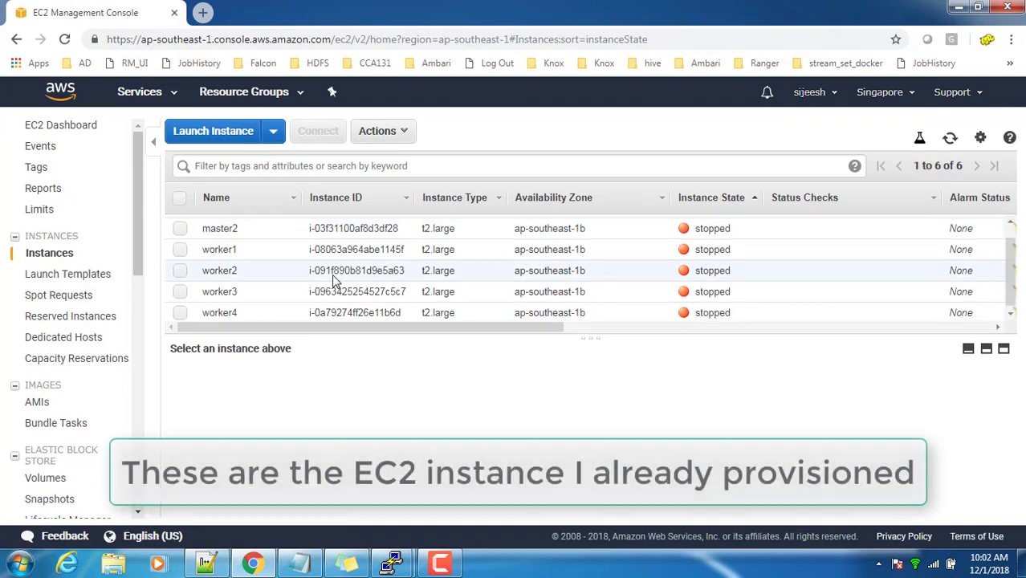
pyautogui.scroll(1, 331, 274)
pyautogui.scroll(-1, 249, 272)
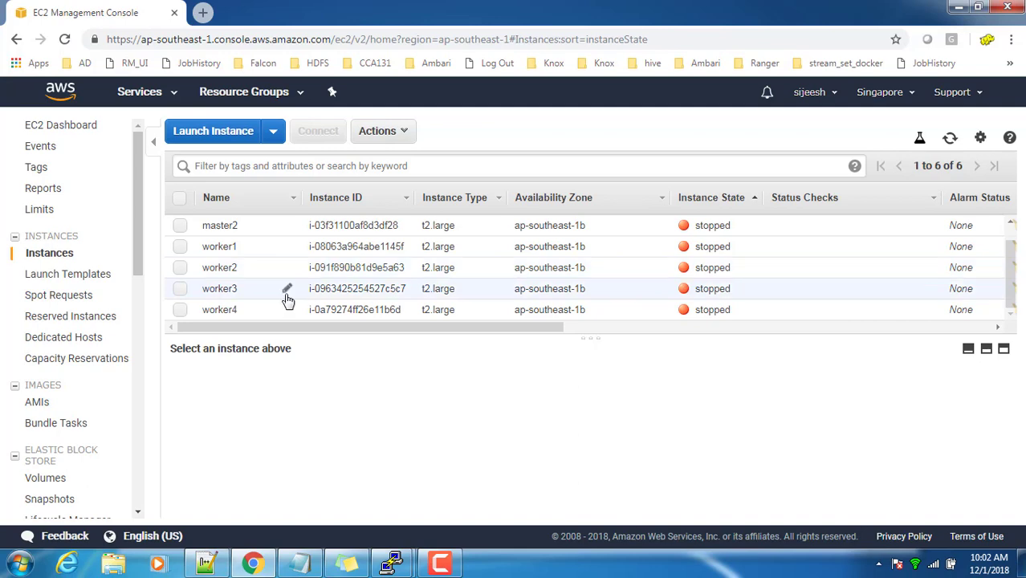
pyautogui.scroll(1, 242, 233)
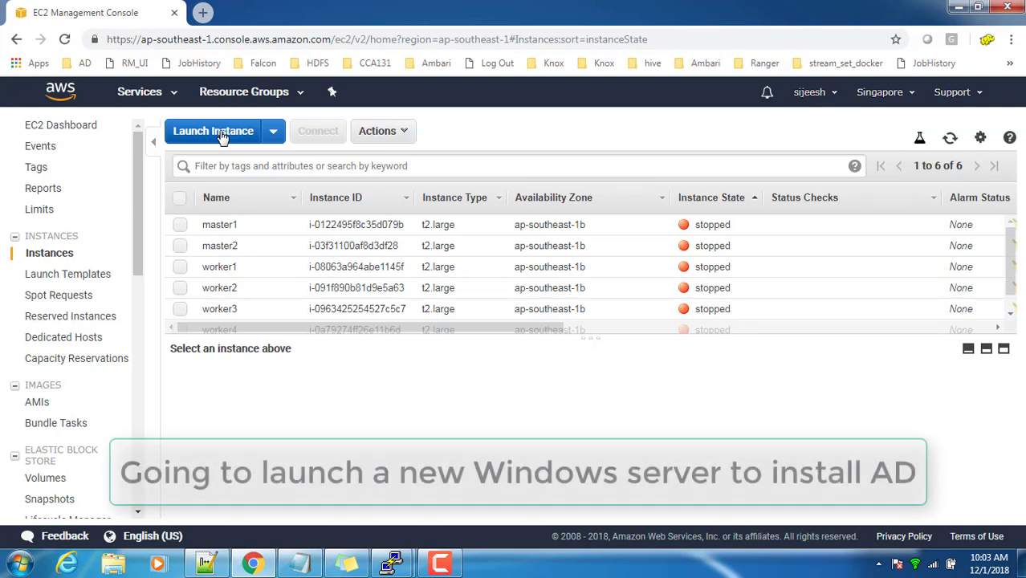
# Step: Start a new instance launch and search Community AMIs for Windows_Server-2012-R2
pyautogui.click(223, 136)
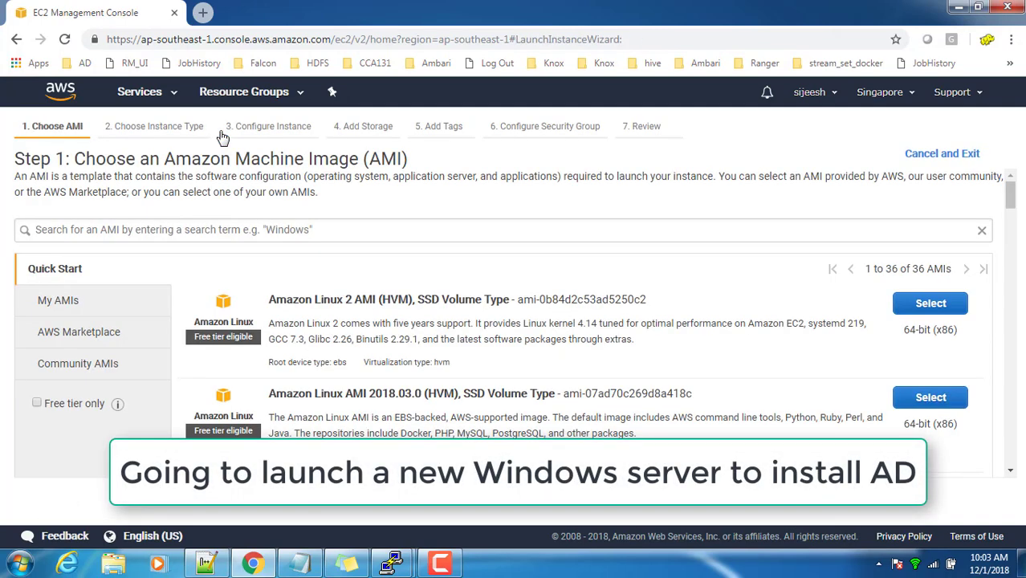
pyautogui.click(90, 366)
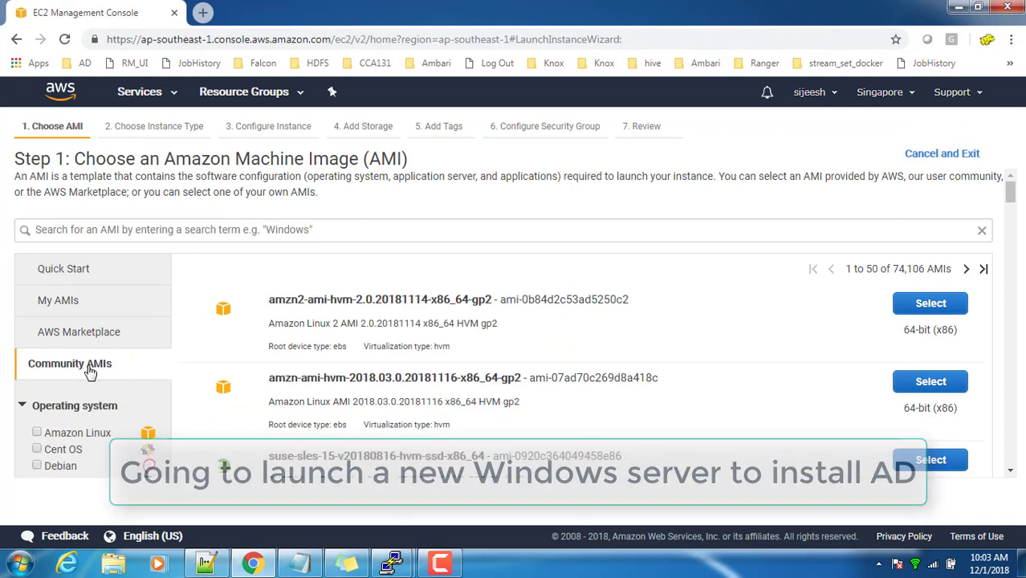
pyautogui.click(228, 231)
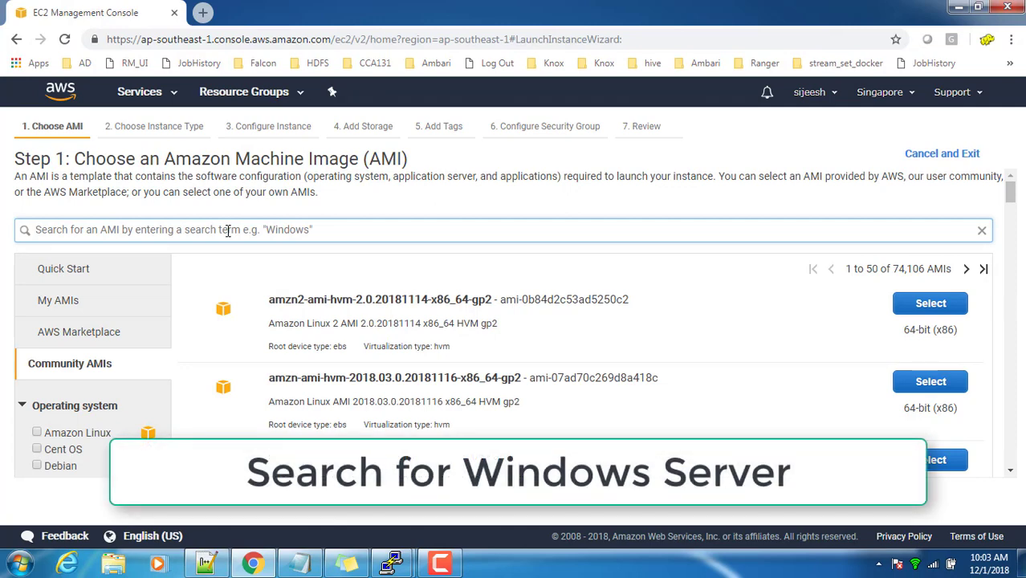
pyautogui.click(347, 564)
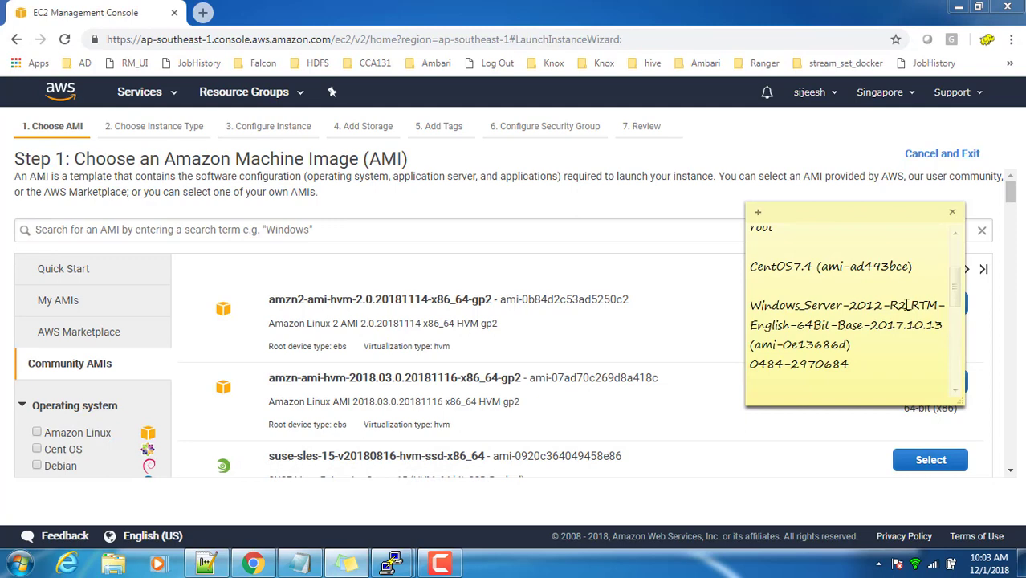
pyautogui.moveTo(909, 305); pyautogui.dragTo(753, 301)
pyautogui.hotkey('ctrl', 'c')
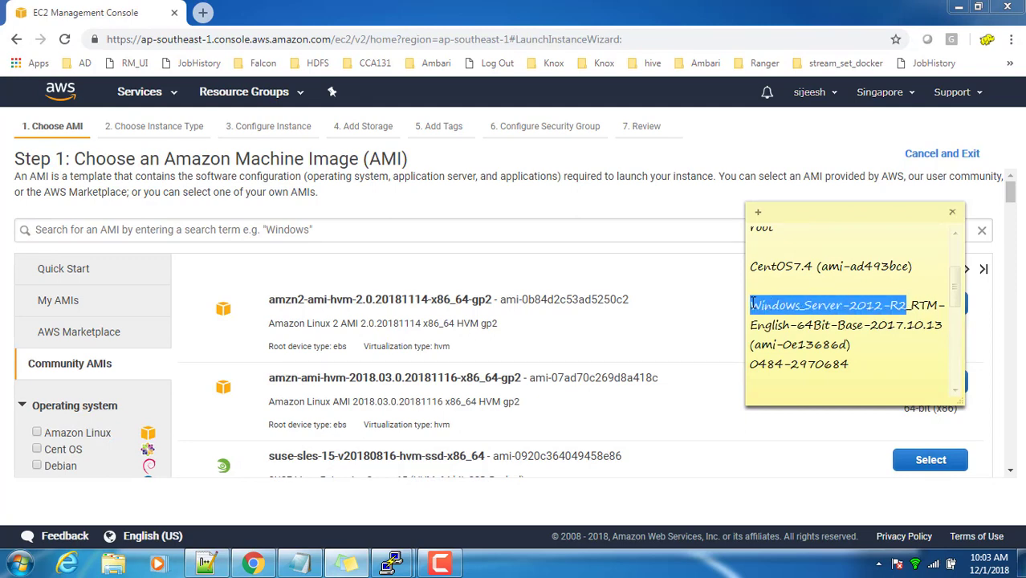
pyautogui.click(343, 229)
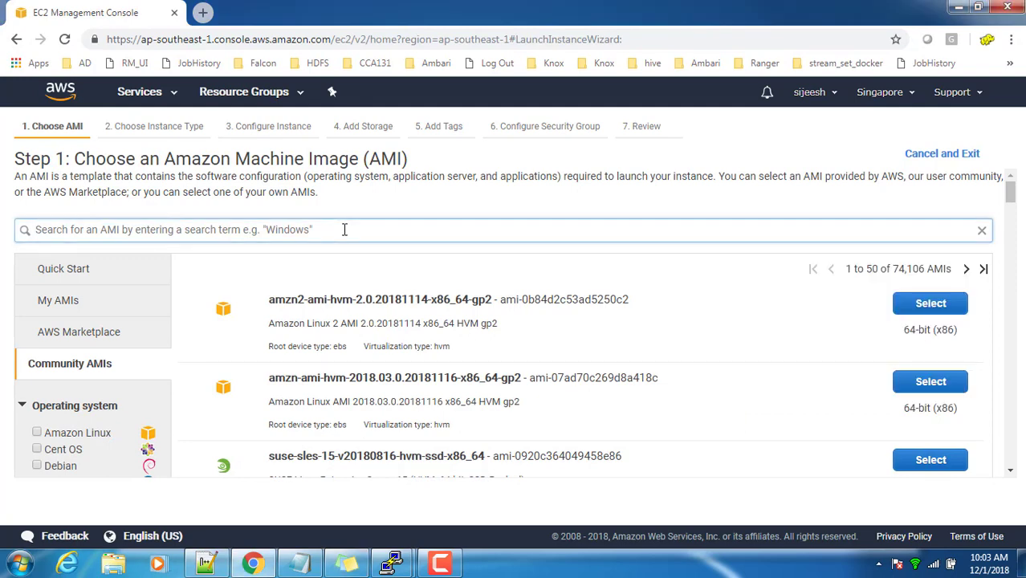
pyautogui.hotkey('ctrl', 'v')
pyautogui.press('Return')
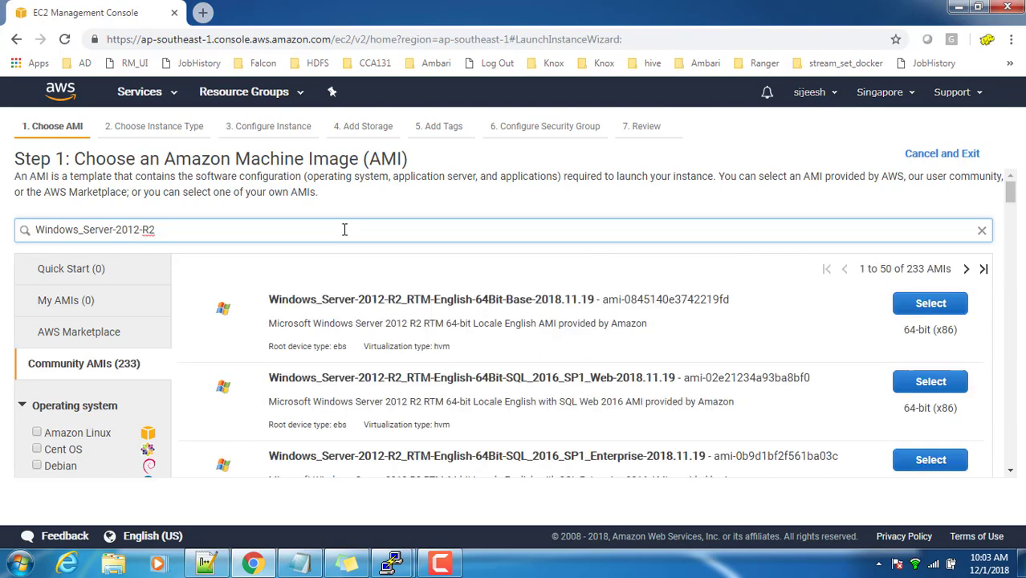
pyautogui.scroll(-3, 514, 369)
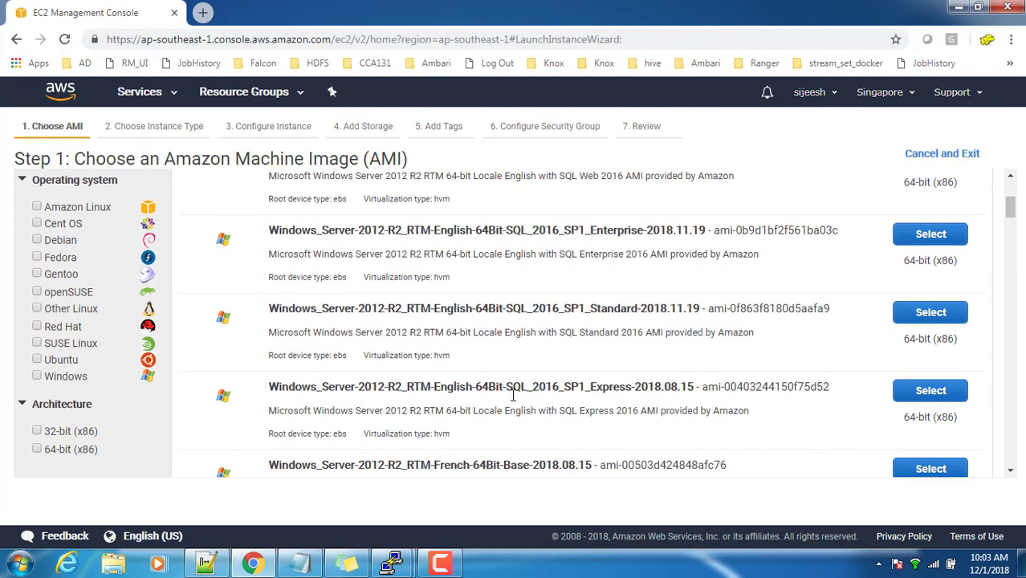
pyautogui.scroll(-5, 513, 395)
# Step: Try searching by image id ami-0e13686d, then clear the search
pyautogui.click(347, 564)
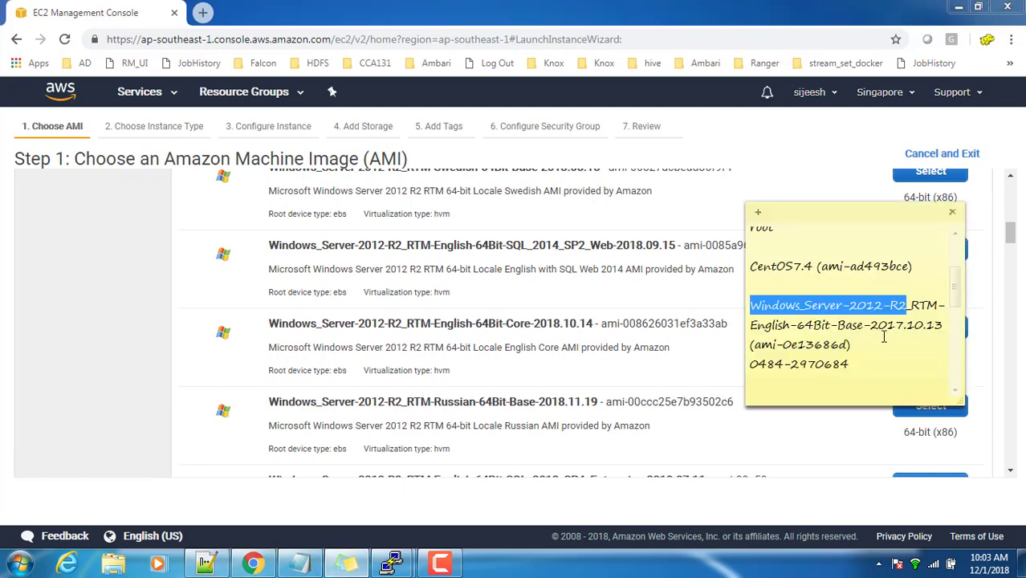
pyautogui.moveTo(847, 347); pyautogui.dragTo(755, 347)
pyautogui.hotkey('ctrl', 'c')
pyautogui.click(509, 191)
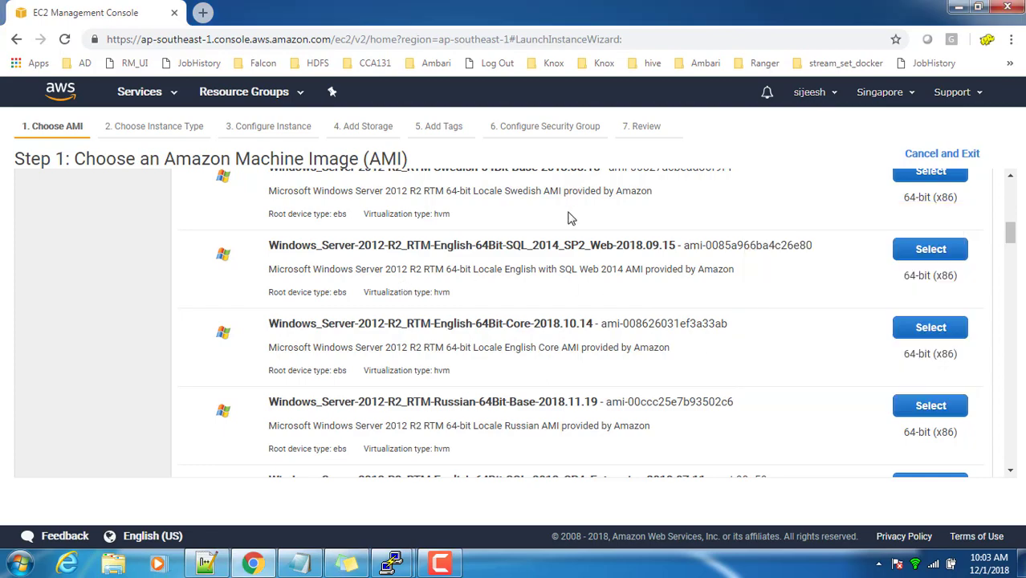
pyautogui.scroll(5, 509, 193)
pyautogui.moveTo(350, 229); pyautogui.dragTo(4, 238)
pyautogui.hotkey('ctrl', 'v')
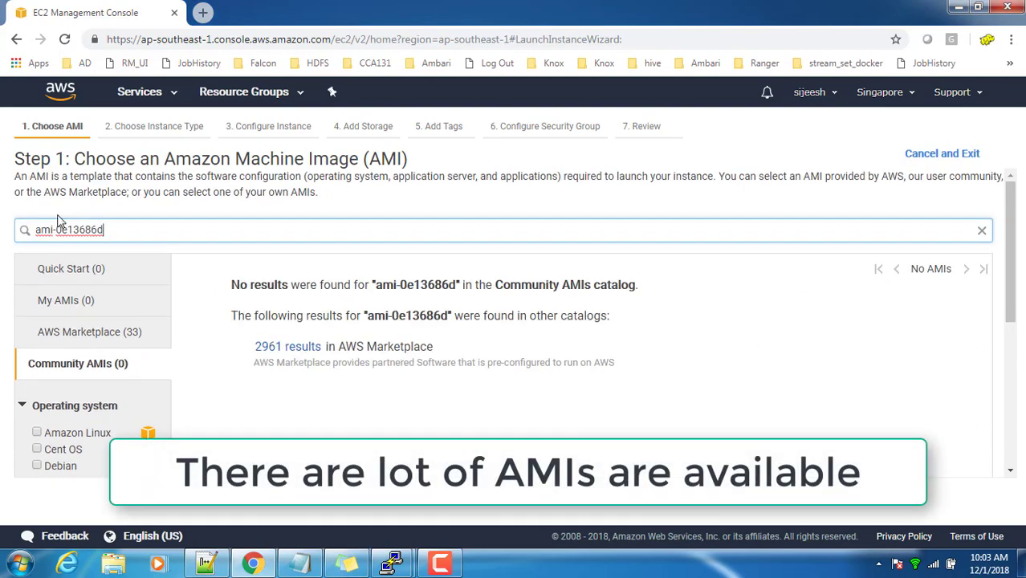
pyautogui.moveTo(148, 229); pyautogui.dragTo(3, 233)
pyautogui.press('BackSpace')
# Step: Search Windows_Server-2012-R2 again and select the English 64Bit Base 2018.11.19 AMI
pyautogui.hotkey('alt', 'Tab')
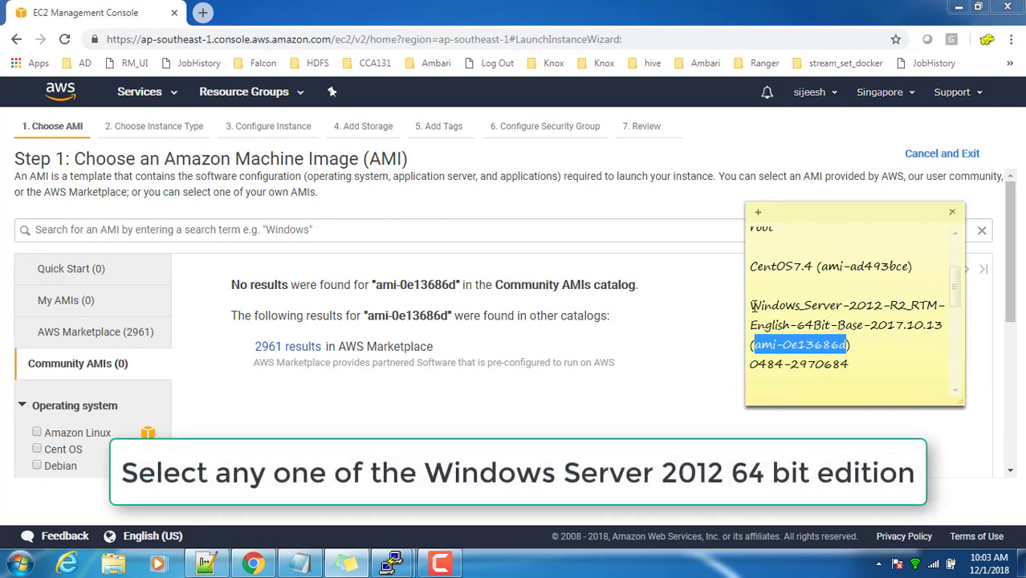
pyautogui.moveTo(750, 305); pyautogui.dragTo(905, 308)
pyautogui.hotkey('ctrl', 'c')
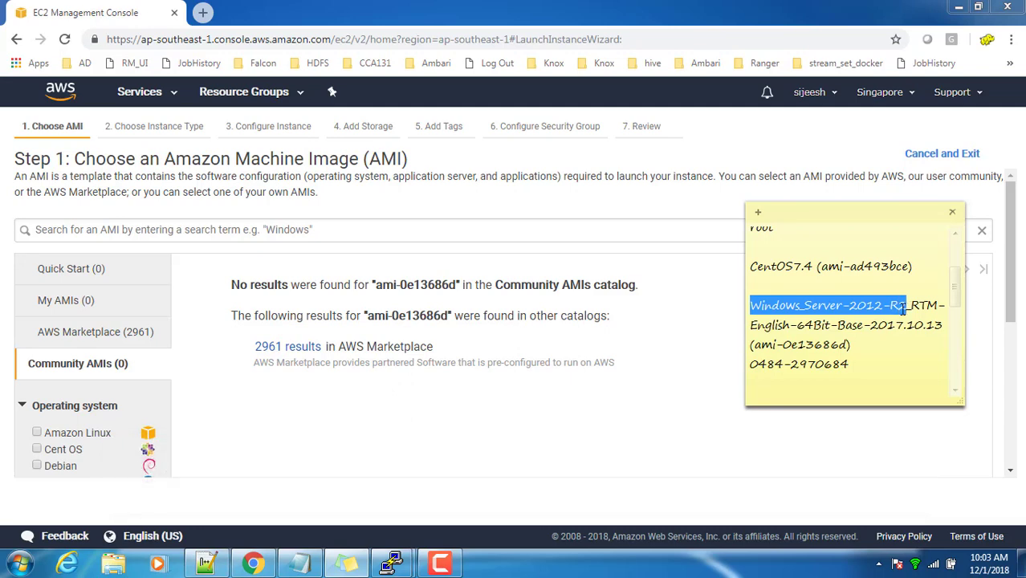
pyautogui.click(390, 229)
pyautogui.hotkey('ctrl', 'v')
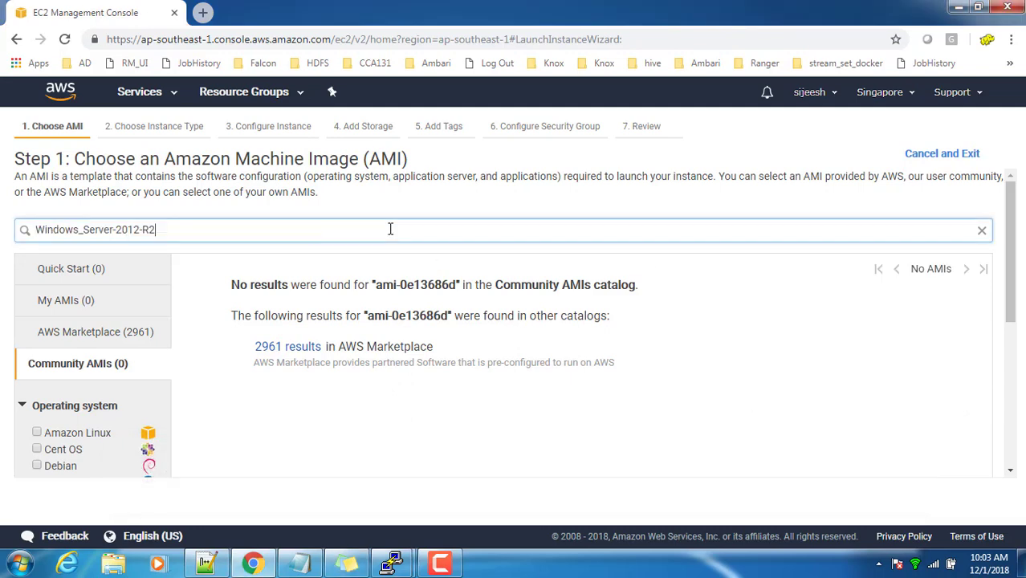
pyautogui.press('Return')
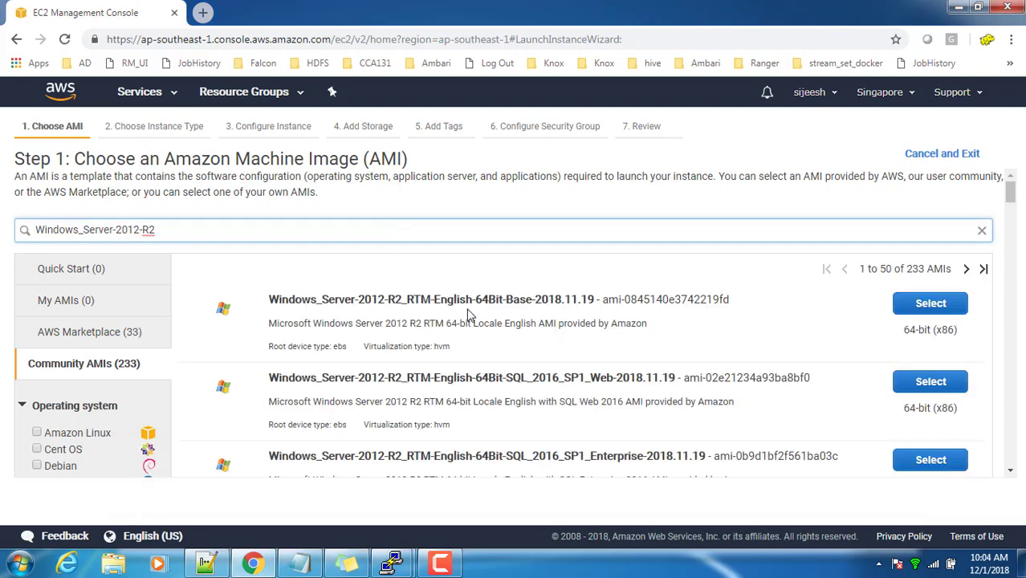
pyautogui.click(930, 305)
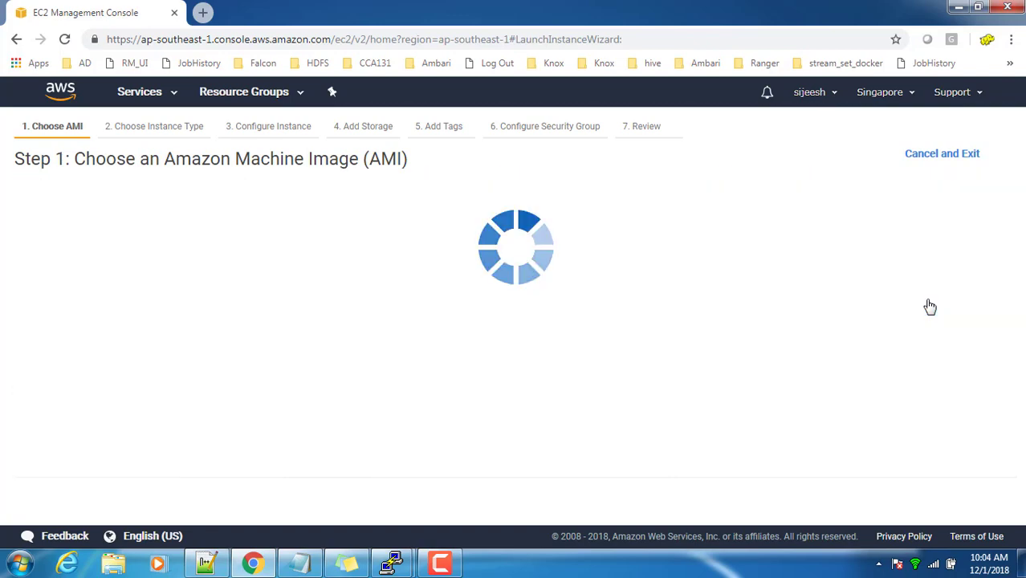
# Step: Pick t2.medium, keep default instance details, and advance to Add Storage
pyautogui.scroll(-3, 338, 375)
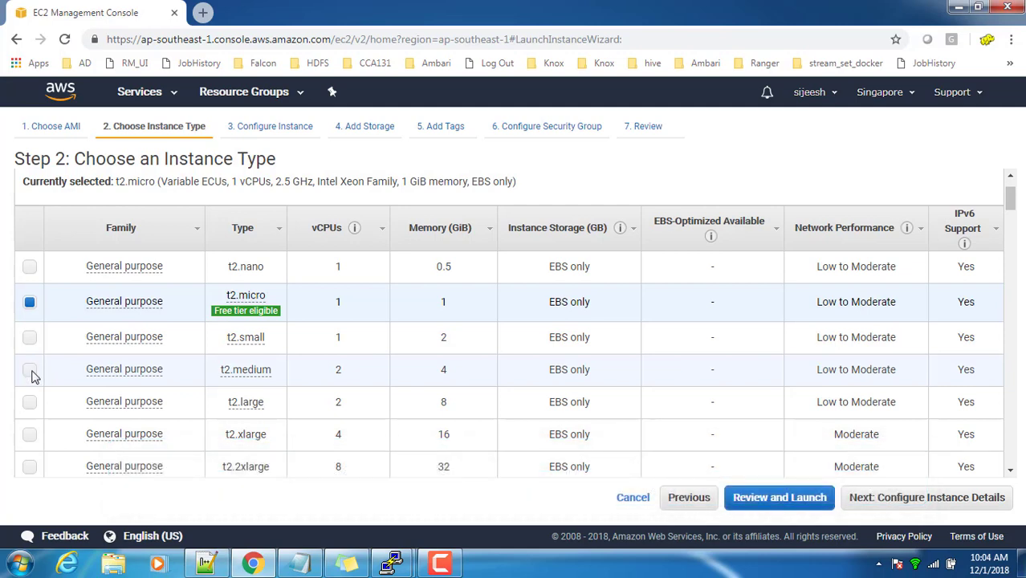
pyautogui.click(30, 370)
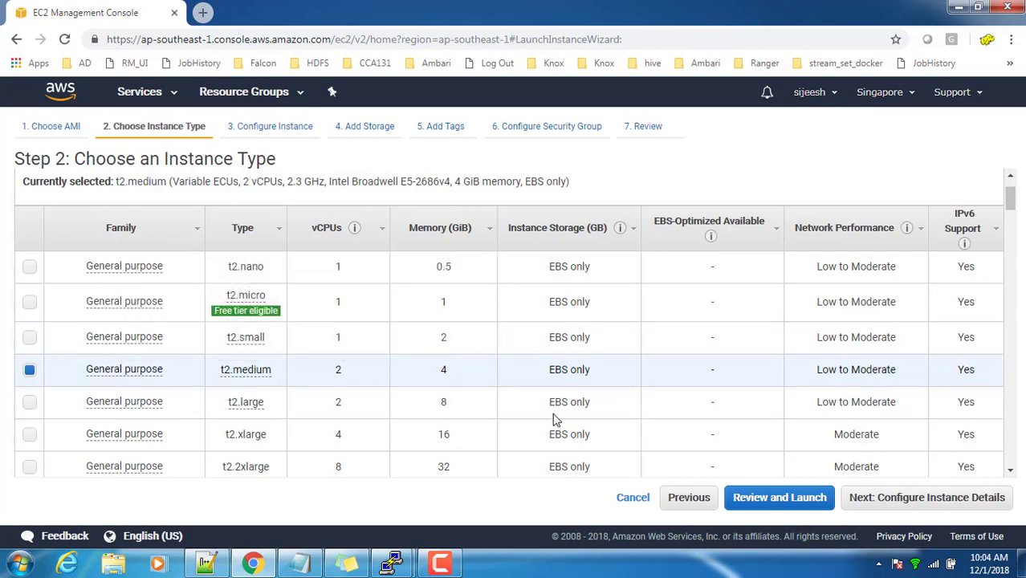
pyautogui.click(928, 498)
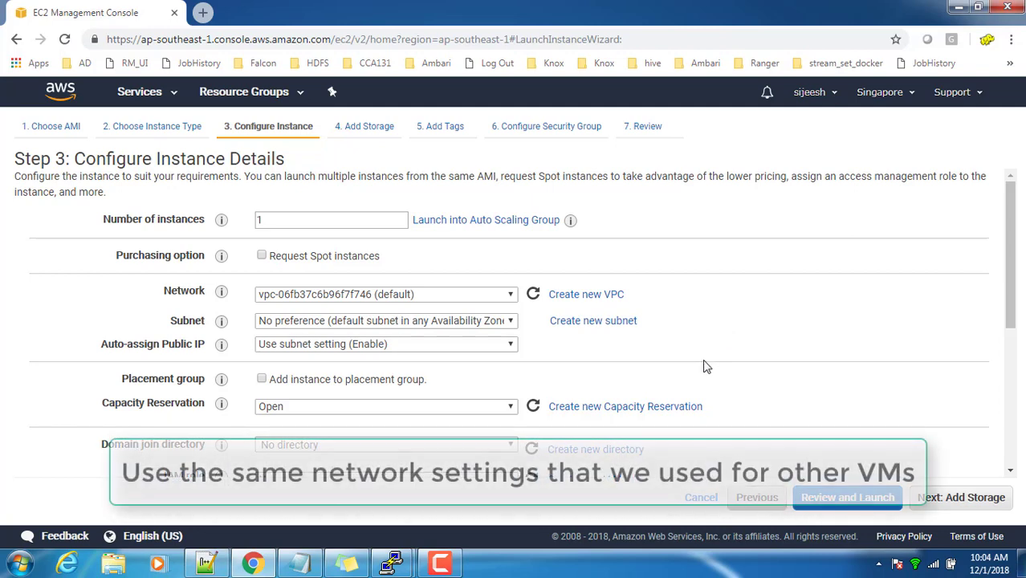
pyautogui.scroll(-3, 705, 367)
pyautogui.scroll(-1, 705, 367)
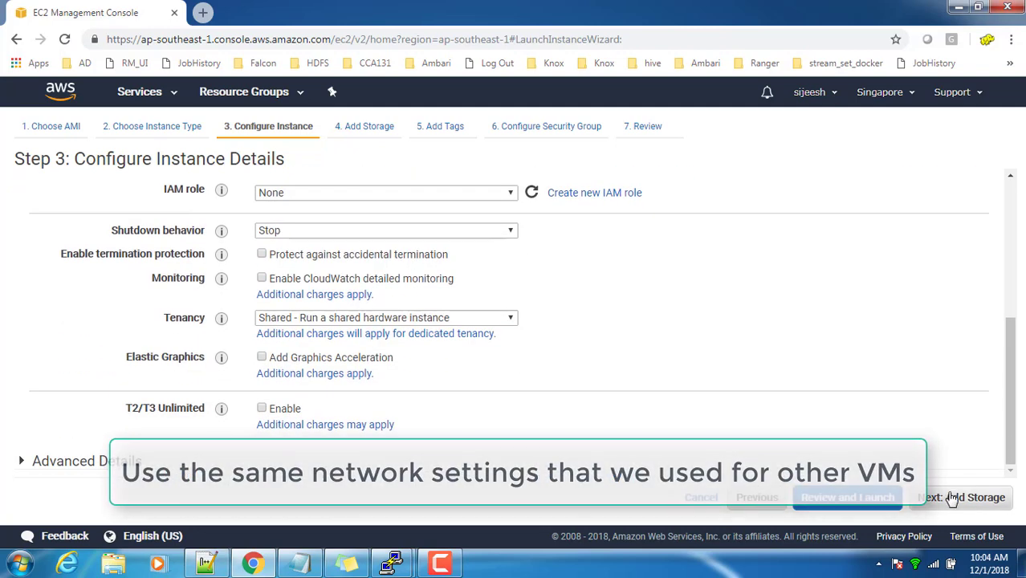
pyautogui.click(967, 497)
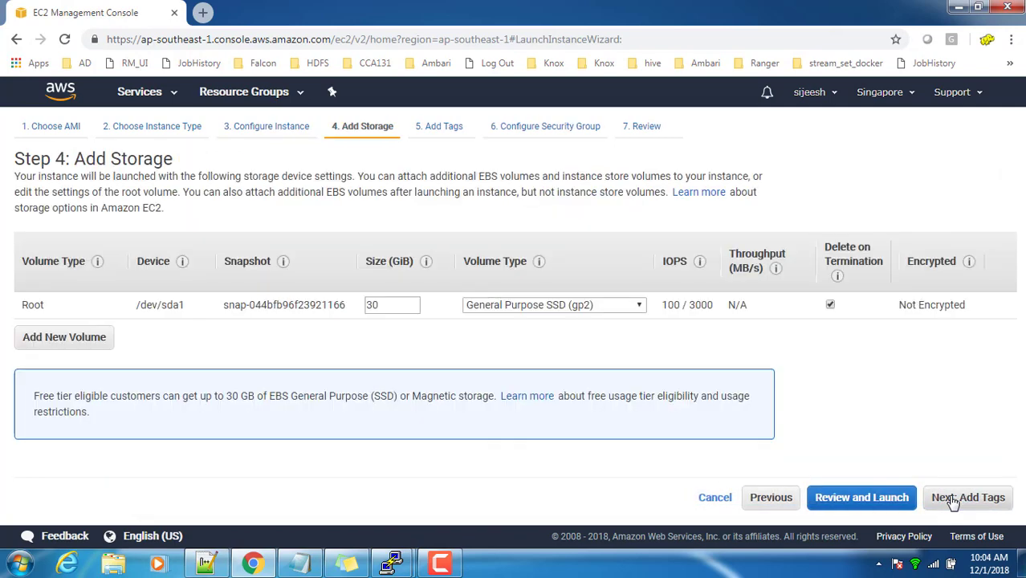
# Step: Change the root volume size from 30 to 50 GiB
pyautogui.doubleClick(371, 305)
pyautogui.click(374, 308)
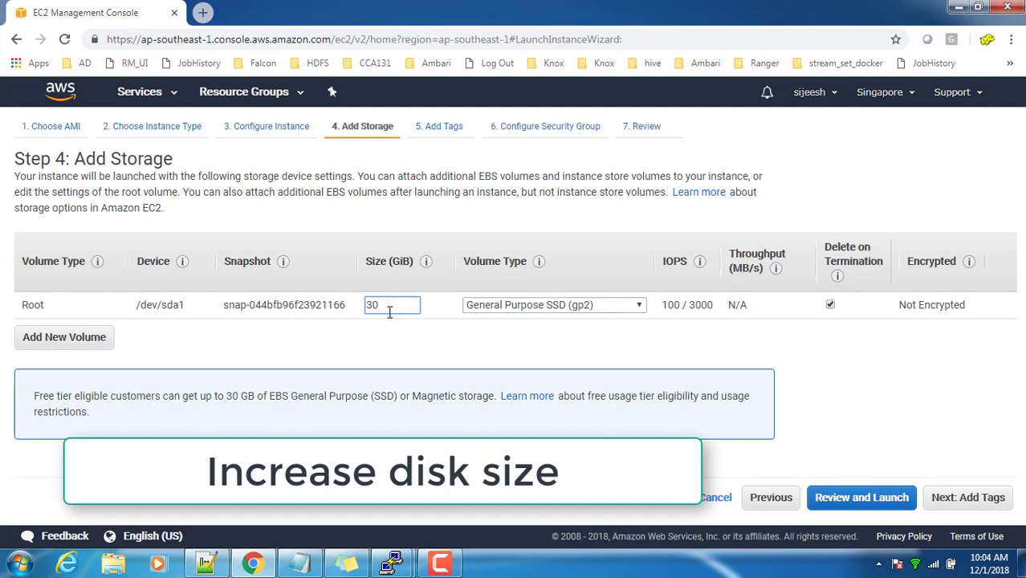
pyautogui.press('BackSpace')
pyautogui.write('5')
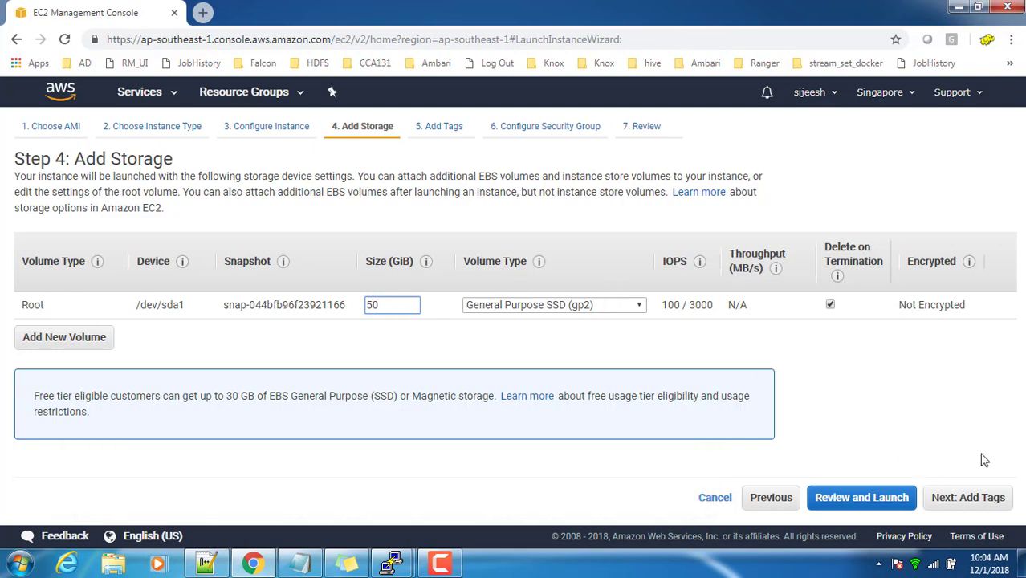
# Step: Add an Owner tag whose value is the owner's e-mail address
pyautogui.click(970, 499)
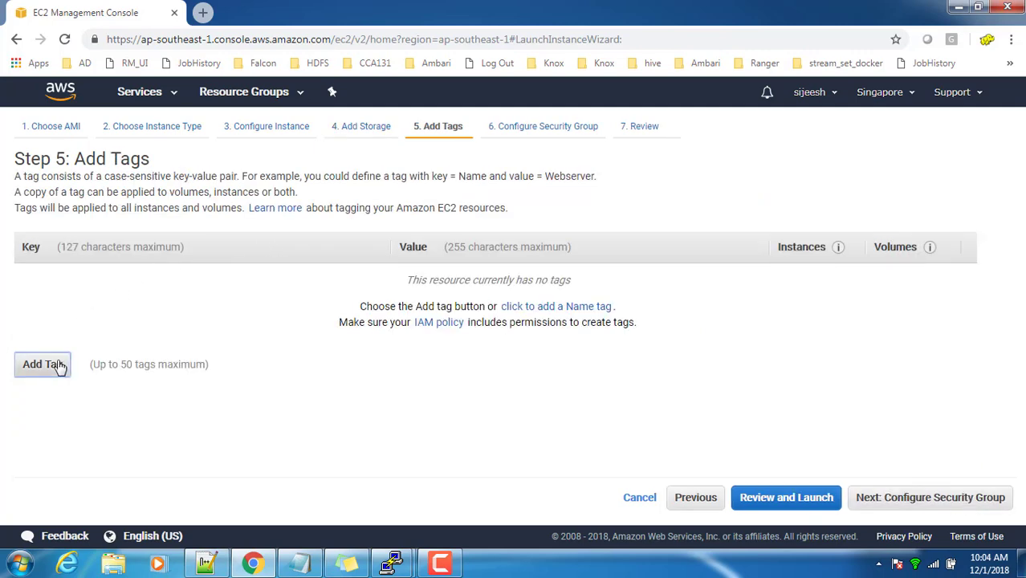
pyautogui.click(48, 362)
pyautogui.write('ow')
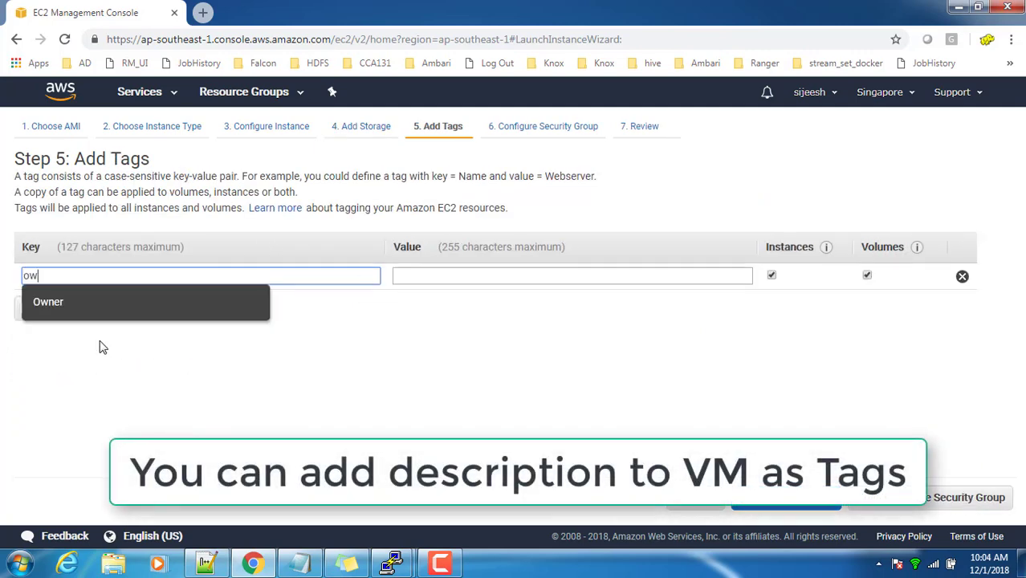
pyautogui.press('Escape')
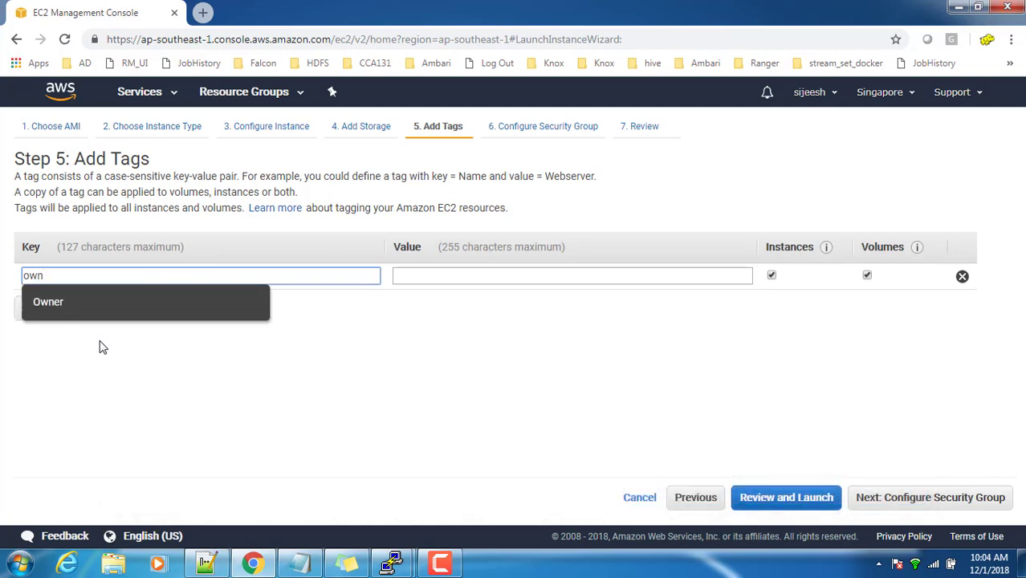
pyautogui.write('n')
pyautogui.click(48, 303)
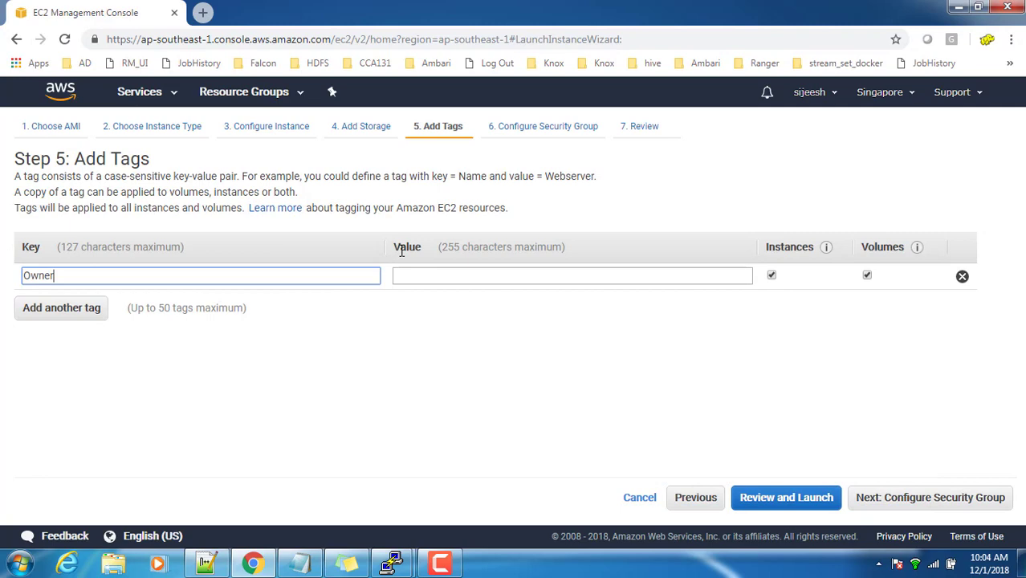
pyautogui.click(455, 272)
pyautogui.write('ha')
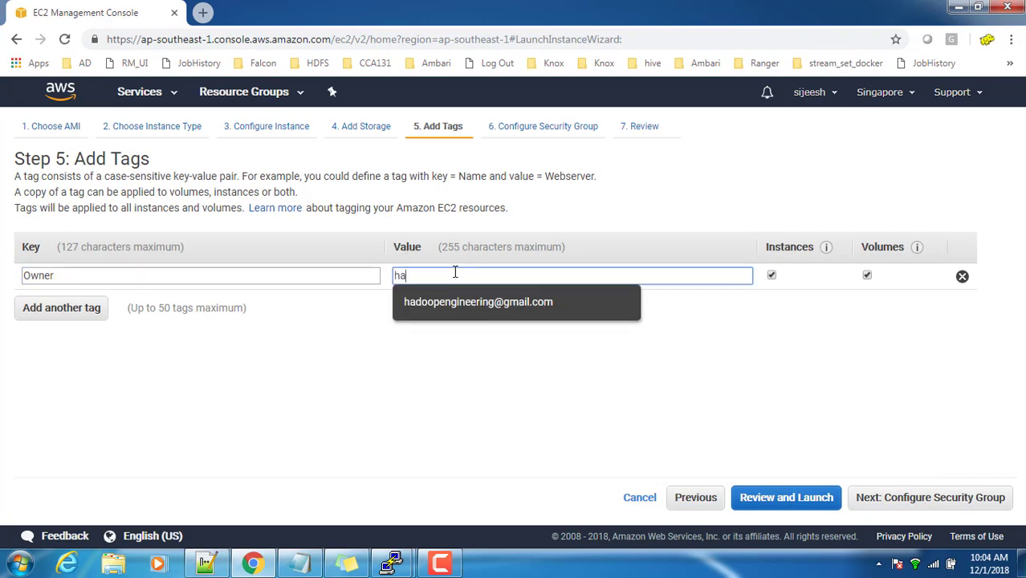
pyautogui.click(476, 305)
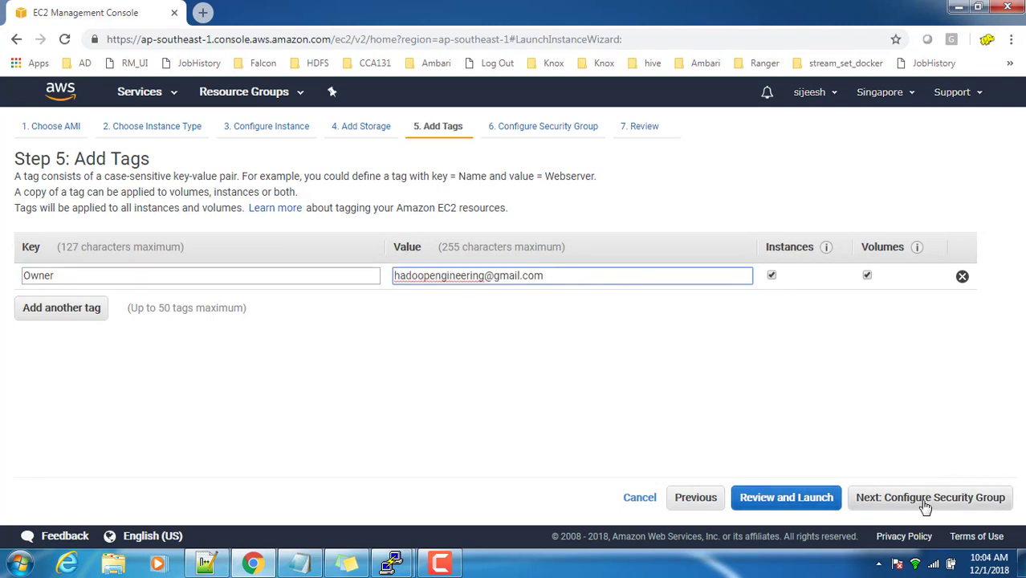
pyautogui.click(926, 501)
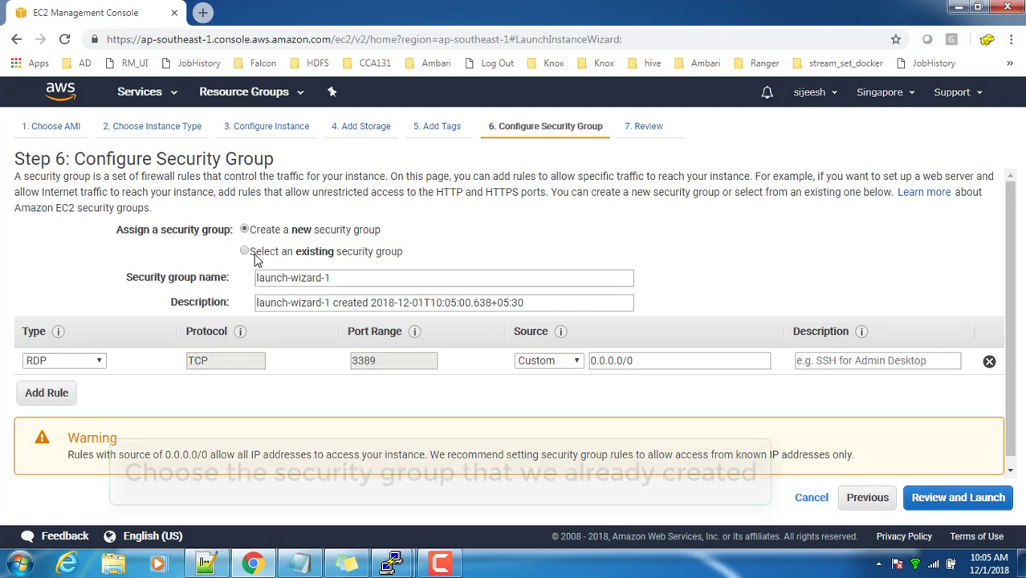
# Step: Use the existing Udemy_cloudera security group
pyautogui.click(244, 252)
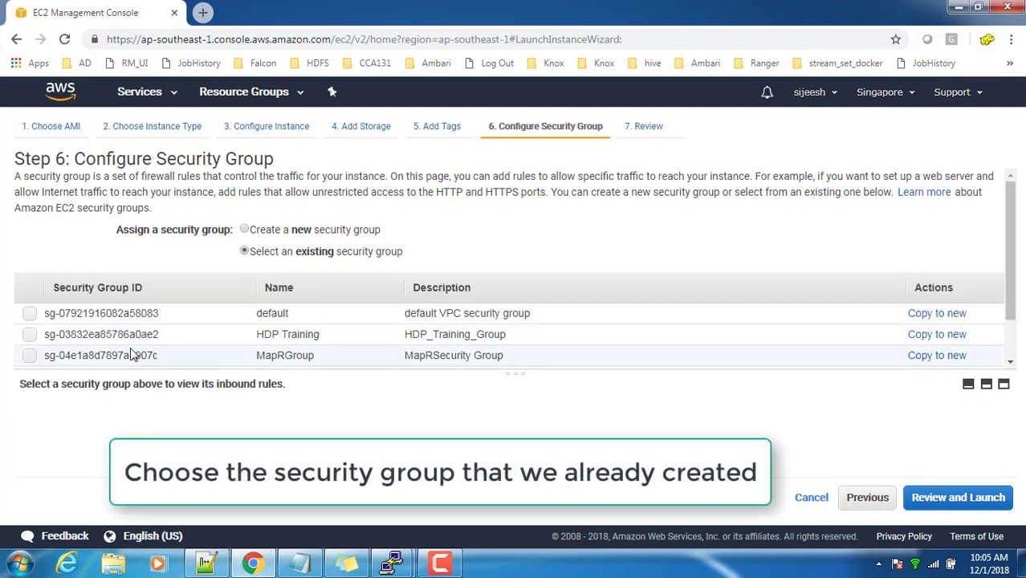
pyautogui.scroll(-2, 237, 358)
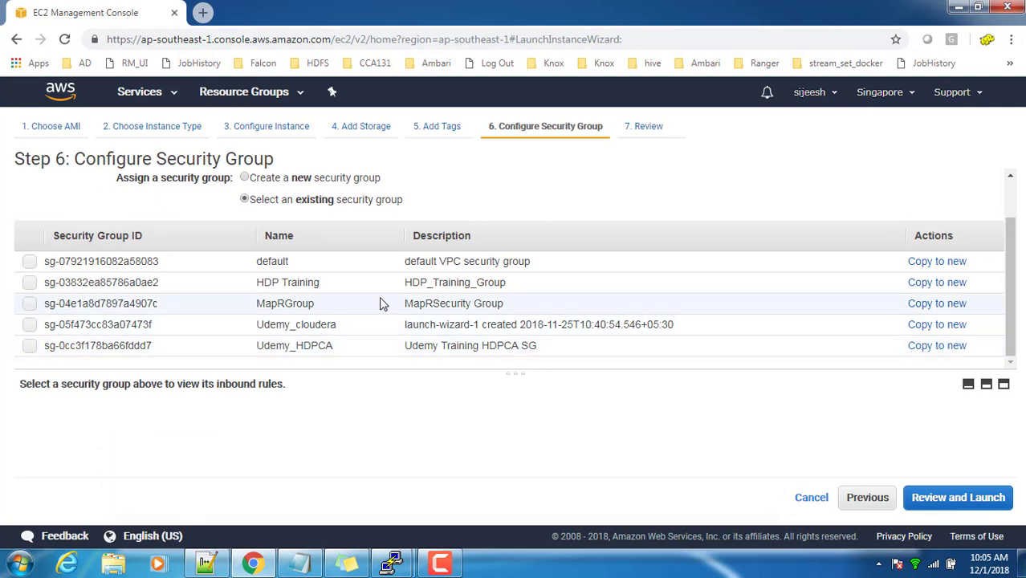
pyautogui.scroll(1, 329, 325)
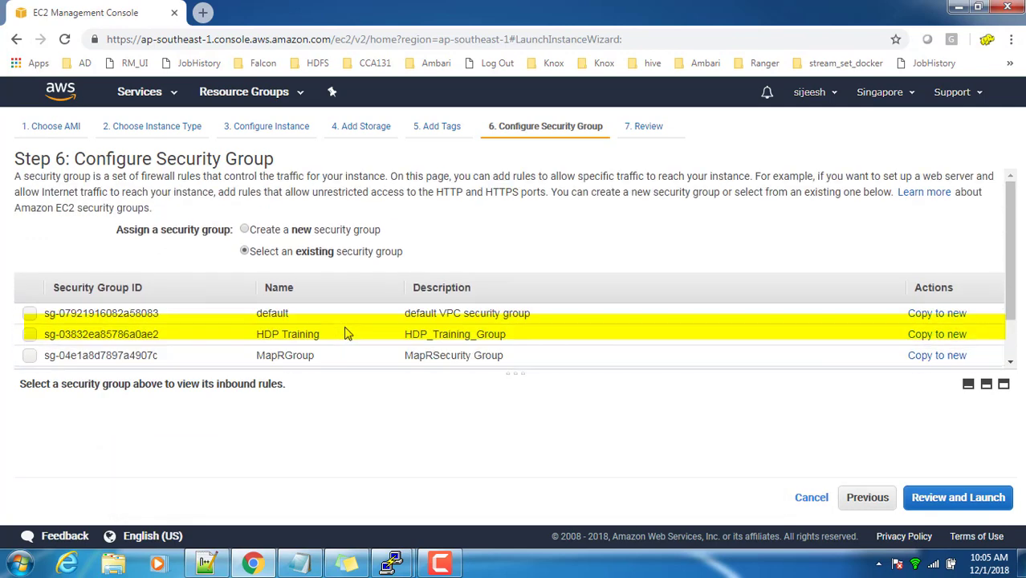
pyautogui.scroll(-1, 339, 334)
pyautogui.click(30, 326)
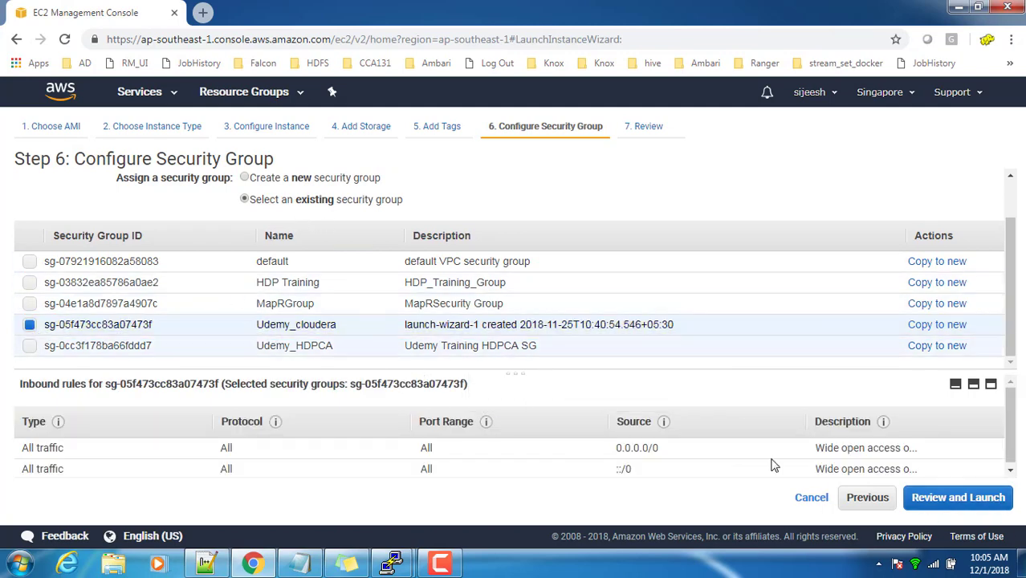
# Step: Review and launch the instance with the udemy_cloudera key pair, acknowledging the key file
pyautogui.click(968, 502)
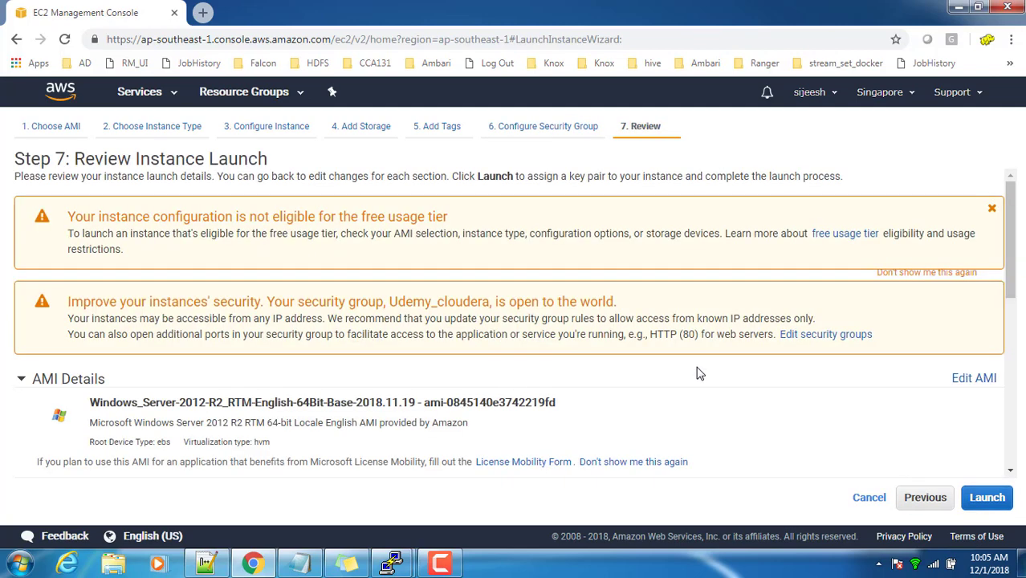
pyautogui.scroll(-6, 698, 373)
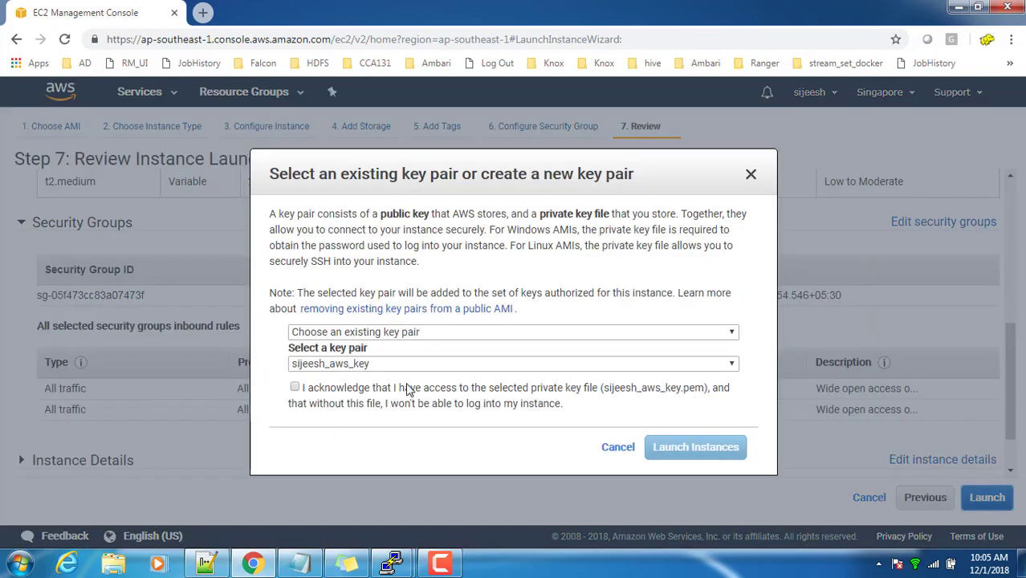
pyautogui.click(295, 388)
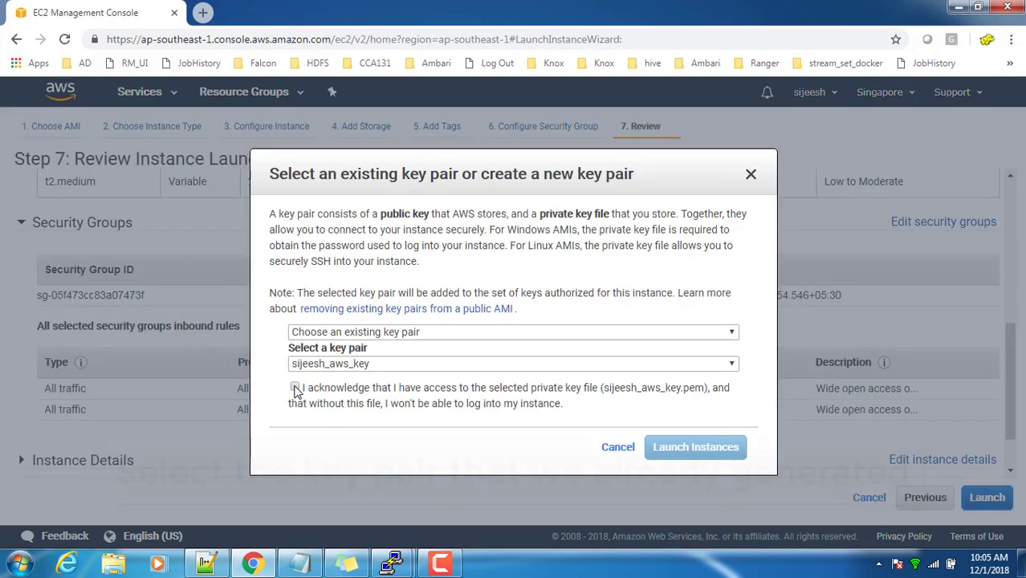
pyautogui.click(514, 364)
pyautogui.click(330, 389)
pyautogui.click(695, 447)
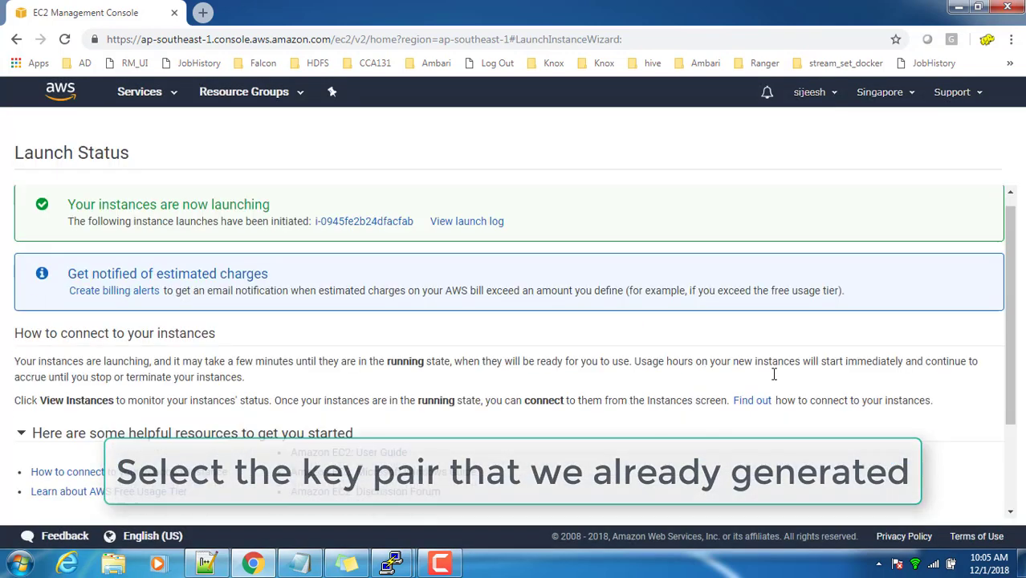
pyautogui.scroll(-5, 773, 305)
pyautogui.click(955, 504)
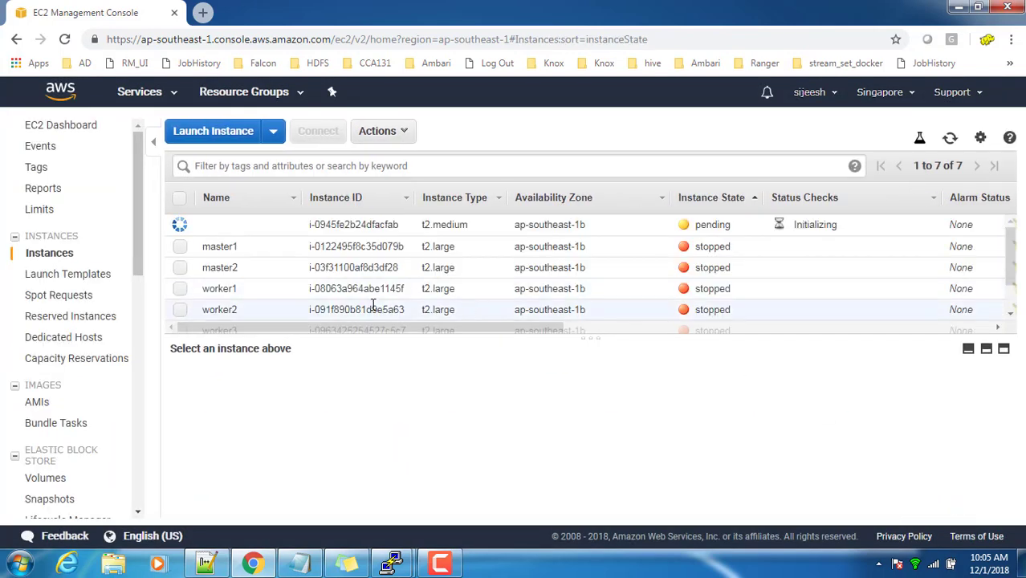
# Step: Name the new t2.medium instance adserver and refresh until it shows running
pyautogui.click(290, 227)
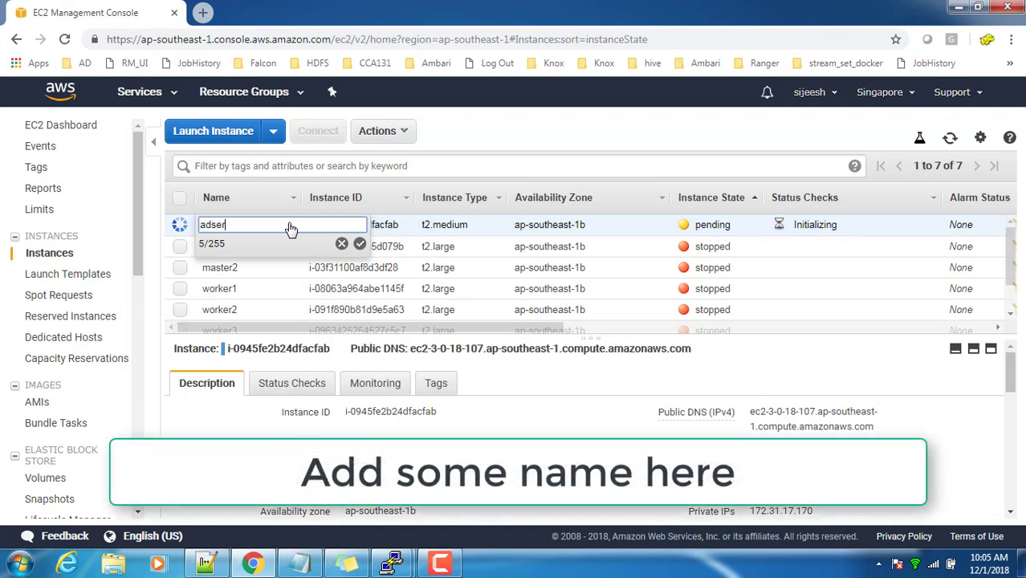
pyautogui.click(360, 243)
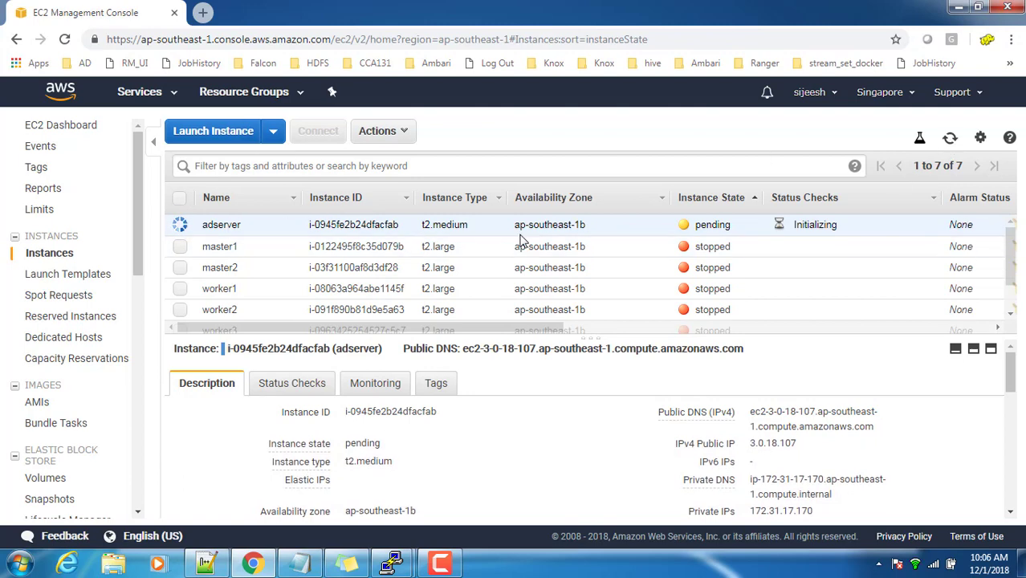
pyautogui.click(950, 137)
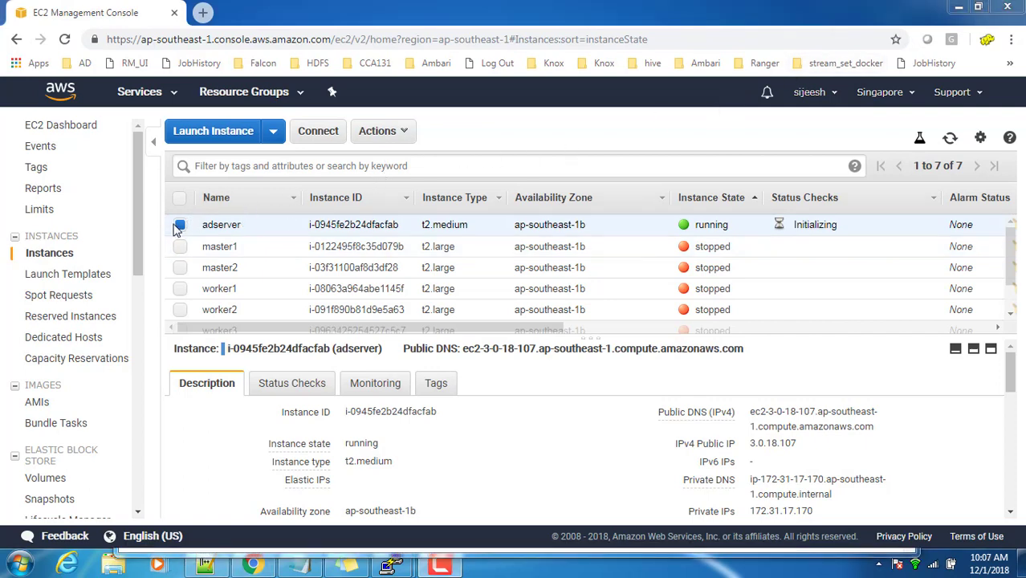
# Step: Decrypt adserver's Administrator password with Desktop > udemy_cloudera_key > udemy_cloudera.pem and copy it
pyautogui.click(318, 133)
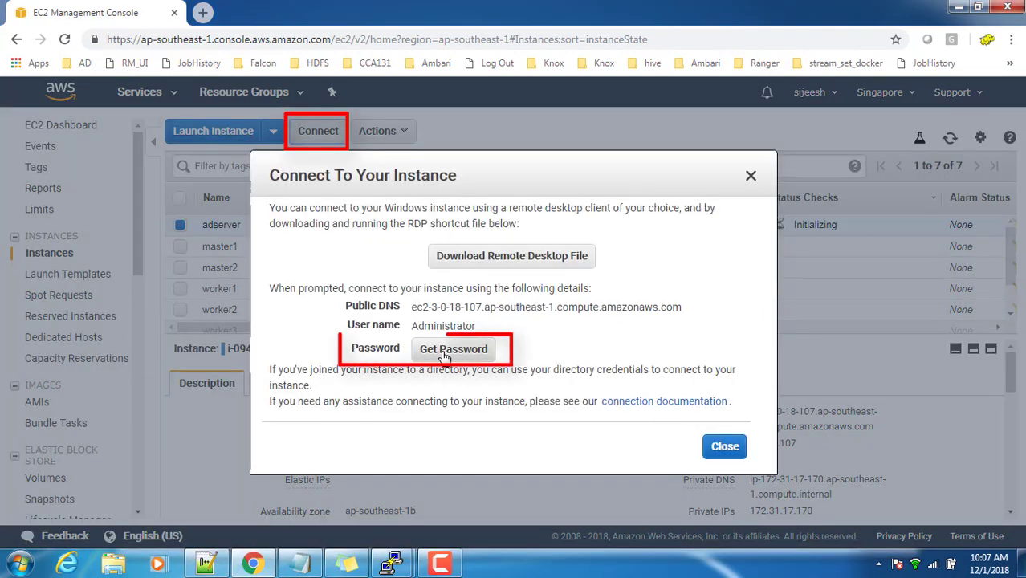
pyautogui.click(447, 352)
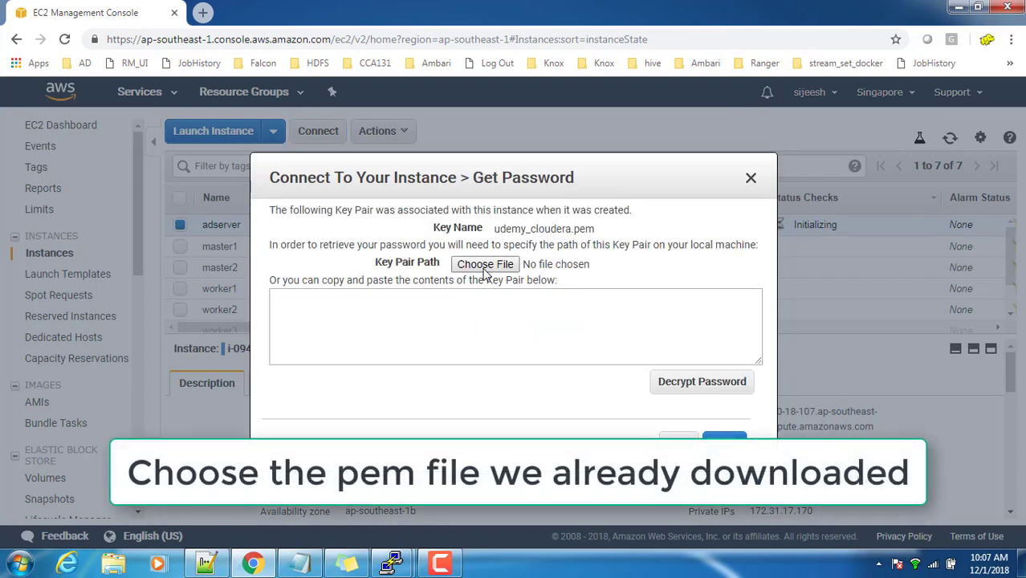
pyautogui.click(485, 265)
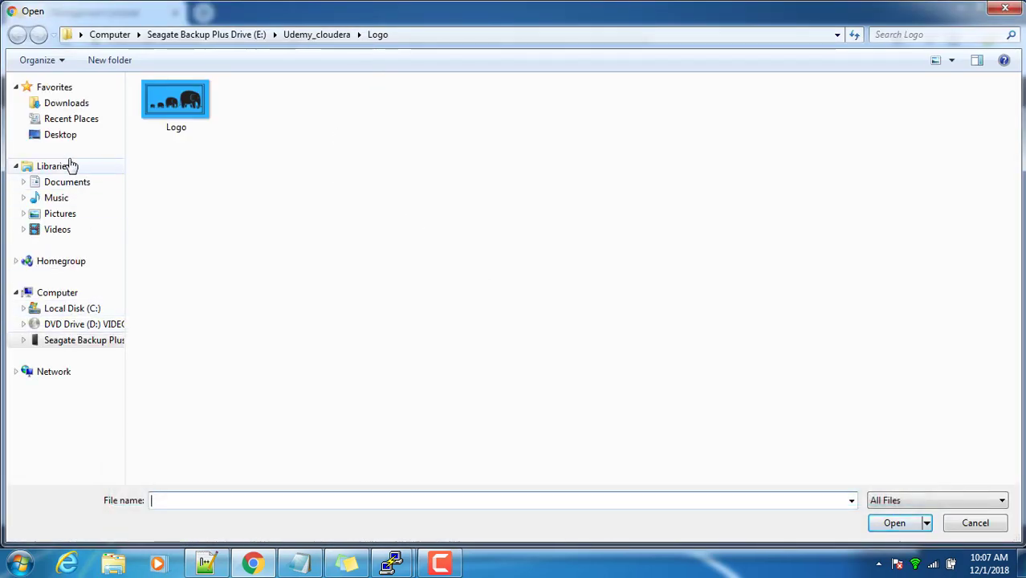
pyautogui.click(64, 135)
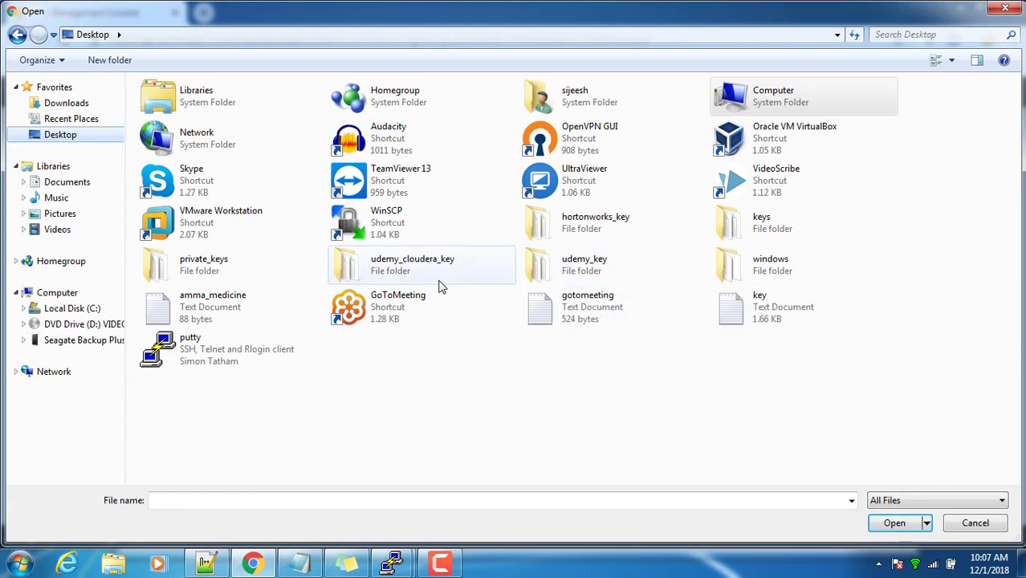
pyautogui.doubleClick(440, 283)
pyautogui.doubleClick(208, 106)
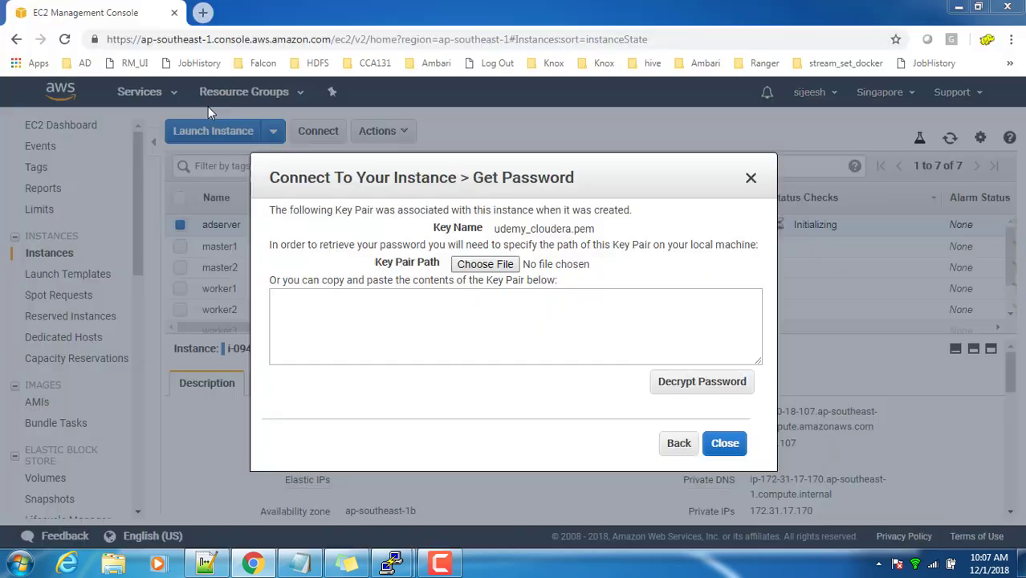
pyautogui.click(691, 386)
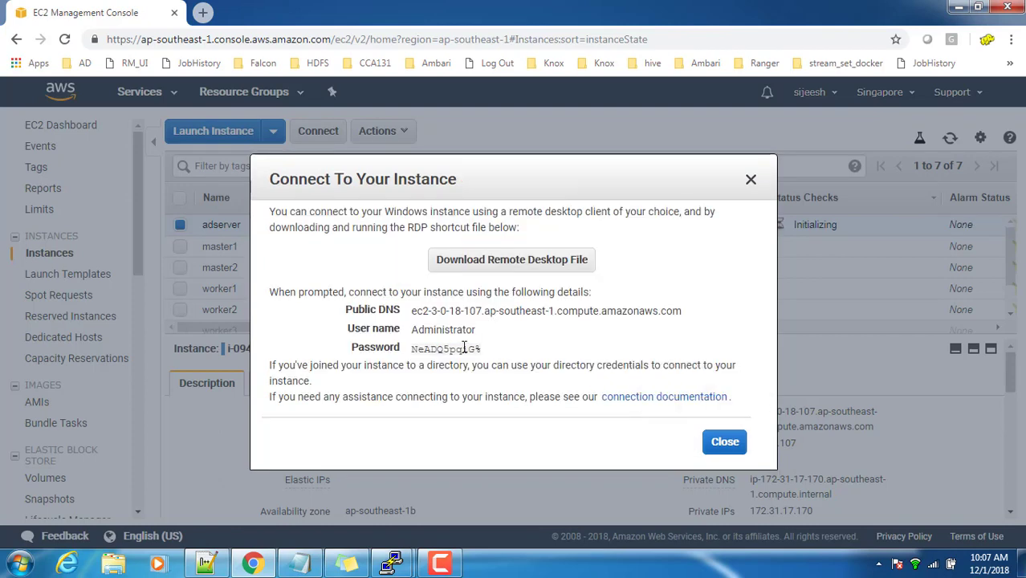
pyautogui.click(490, 350)
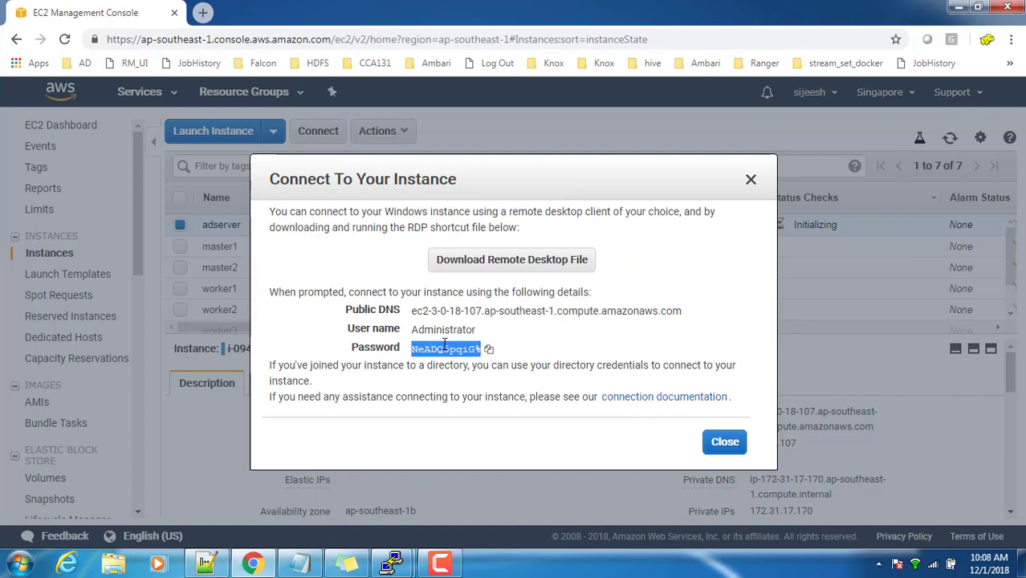
# Step: Open Notepad and paste the decrypted Administrator password into a new note
pyautogui.click(19, 565)
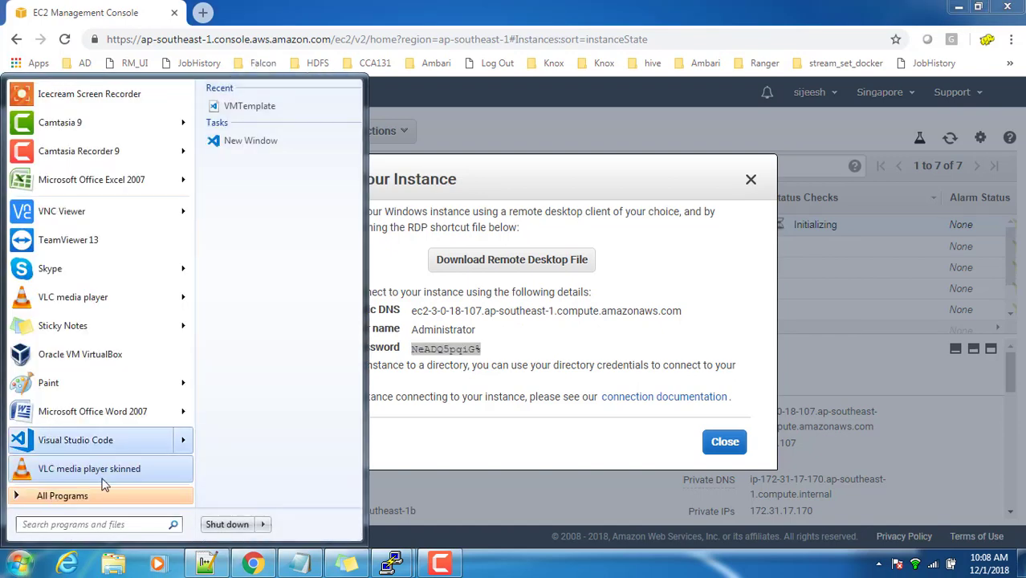
pyautogui.write('note')
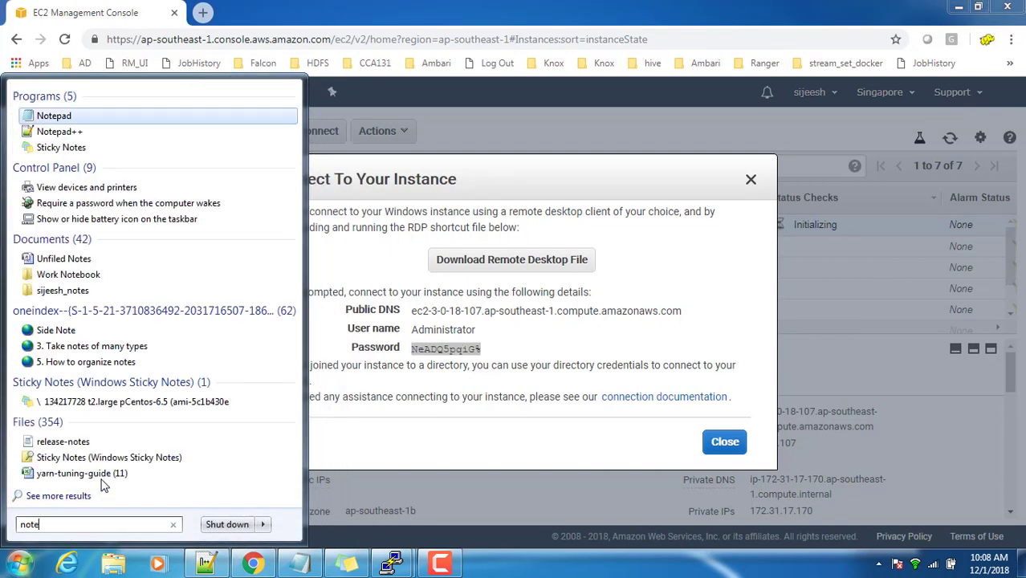
pyautogui.click(54, 115)
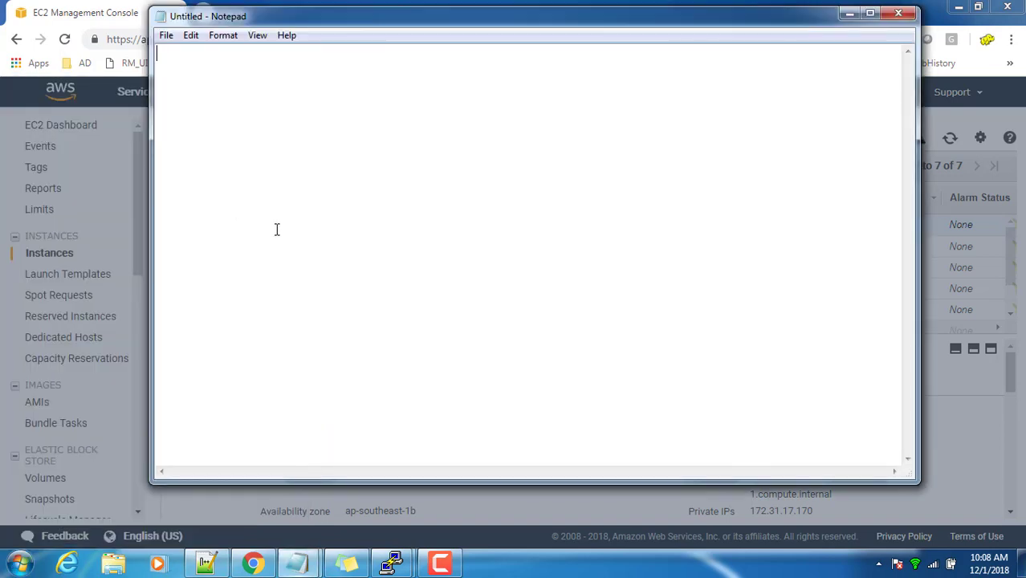
pyautogui.hotkey('ctrl', 'v')
pyautogui.press('Up')
pyautogui.press('Return')
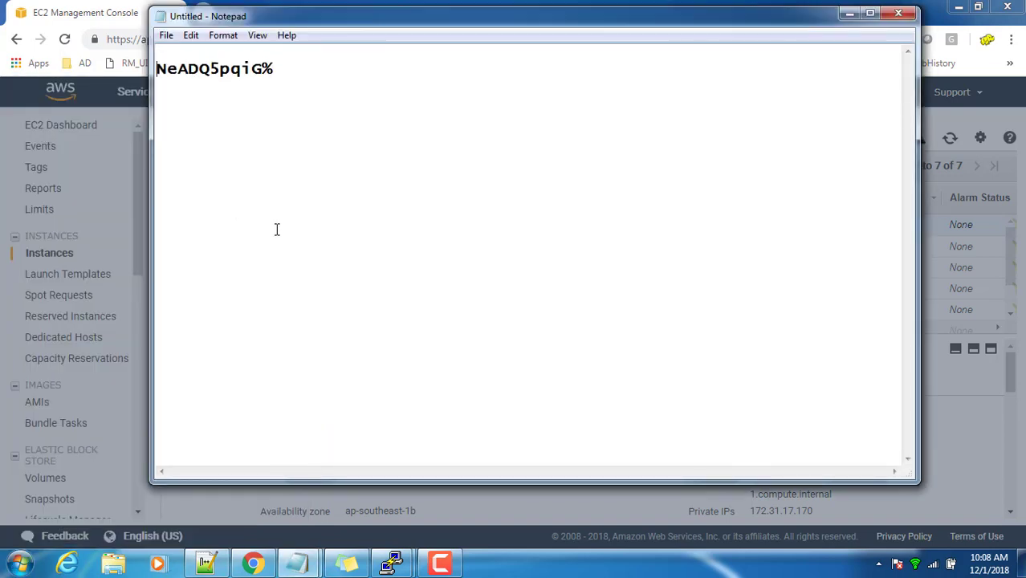
# Step: Add the Administrator user name and adserver's public DNS name above the password
pyautogui.hotkey('alt', 'Tab')
pyautogui.moveTo(476, 330); pyautogui.dragTo(410, 334)
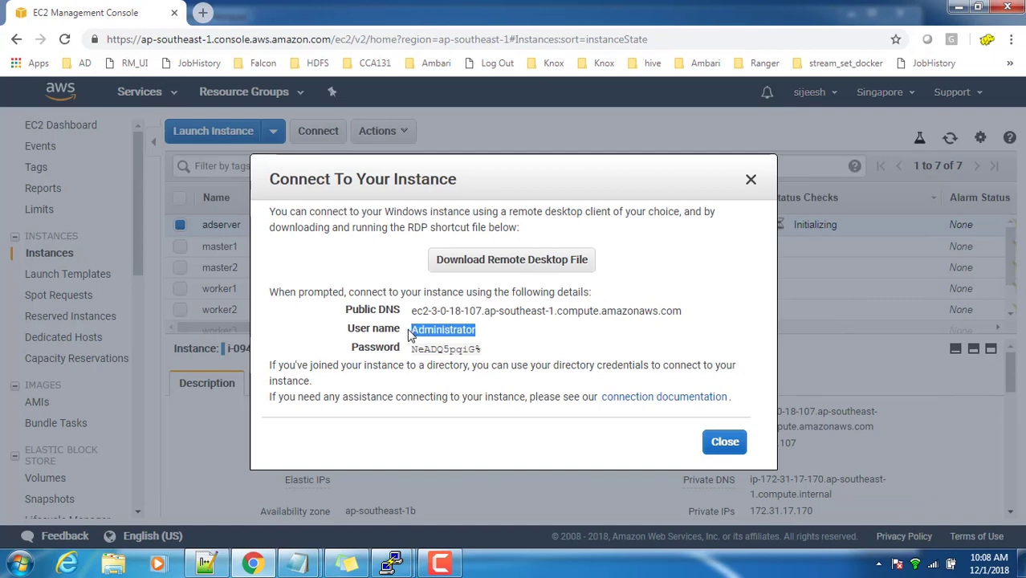
pyautogui.hotkey('alt', 'Tab')
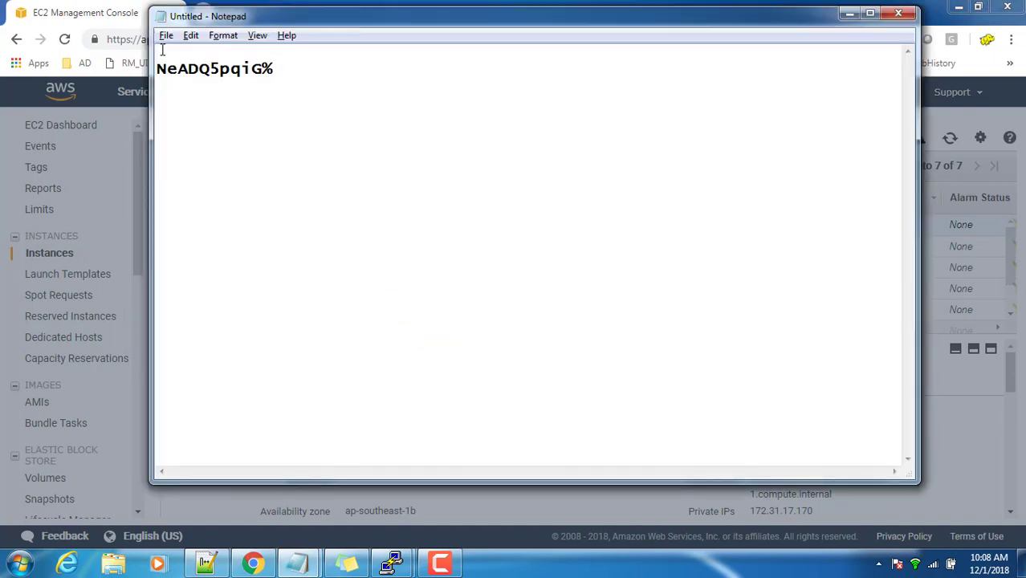
pyautogui.hotkey('ctrl', 'v')
pyautogui.press('Return')
pyautogui.press('Return')
pyautogui.press('Return')
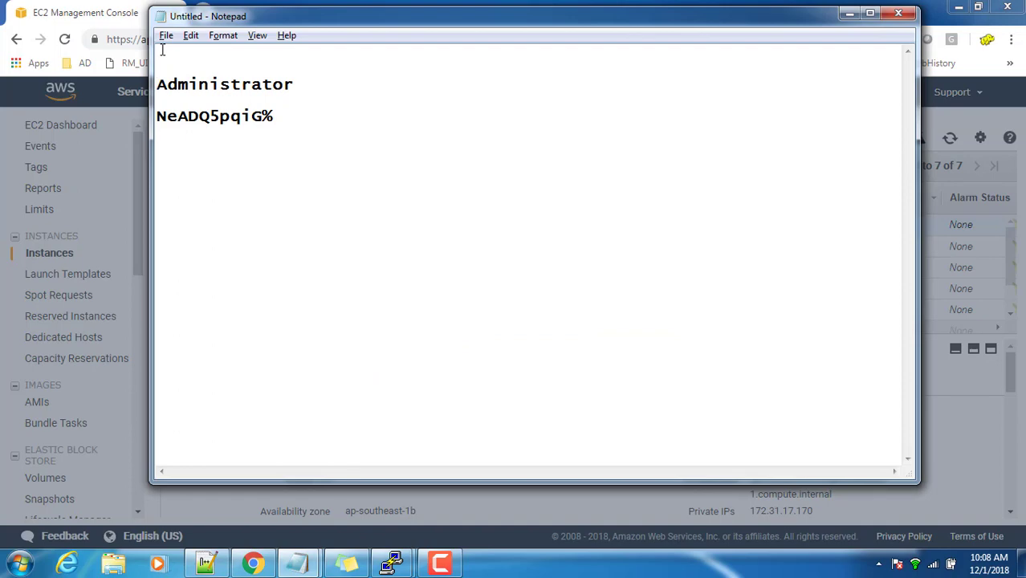
pyautogui.hotkey('alt', 'Tab')
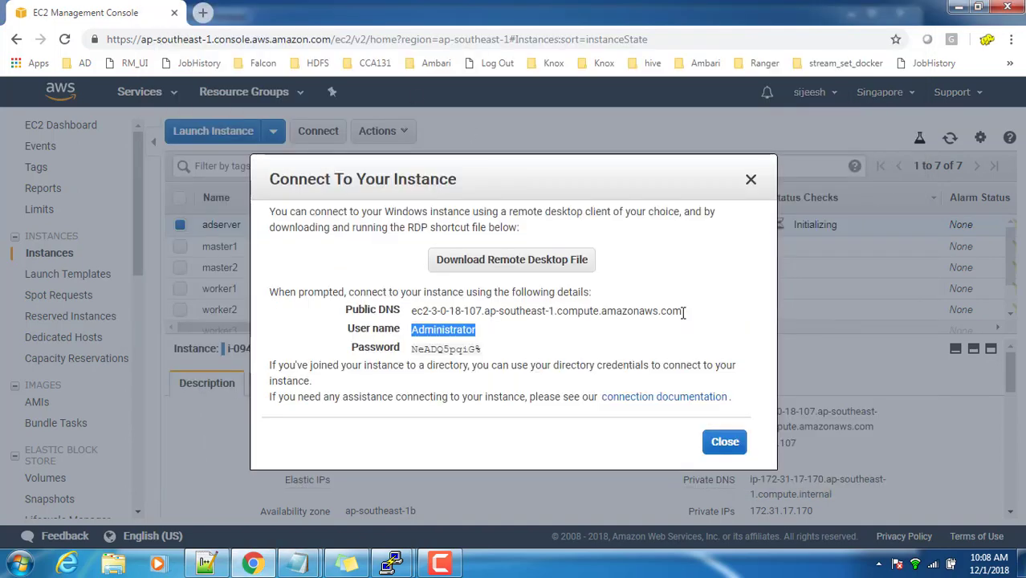
pyautogui.moveTo(683, 312); pyautogui.dragTo(405, 321)
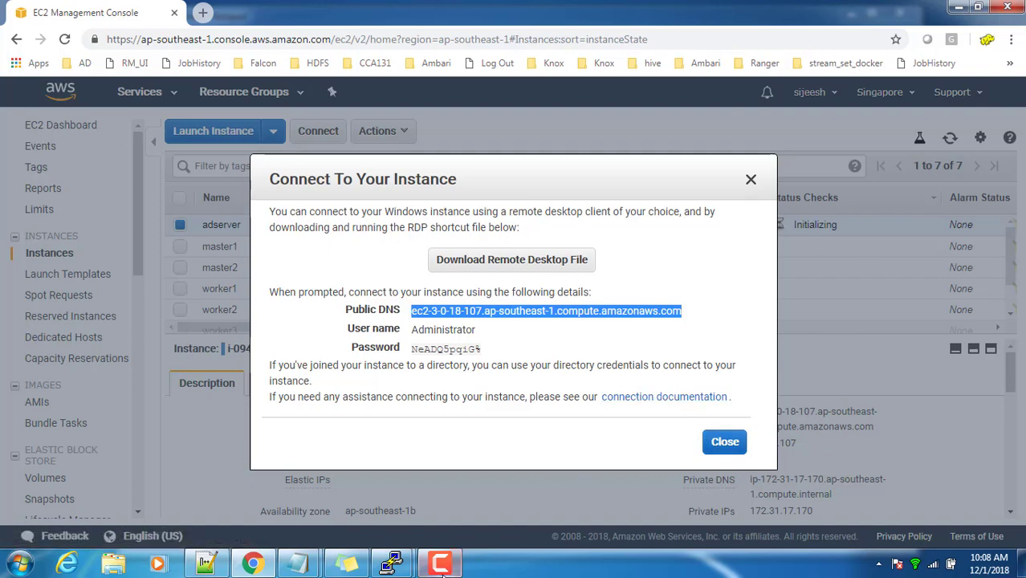
pyautogui.click(298, 564)
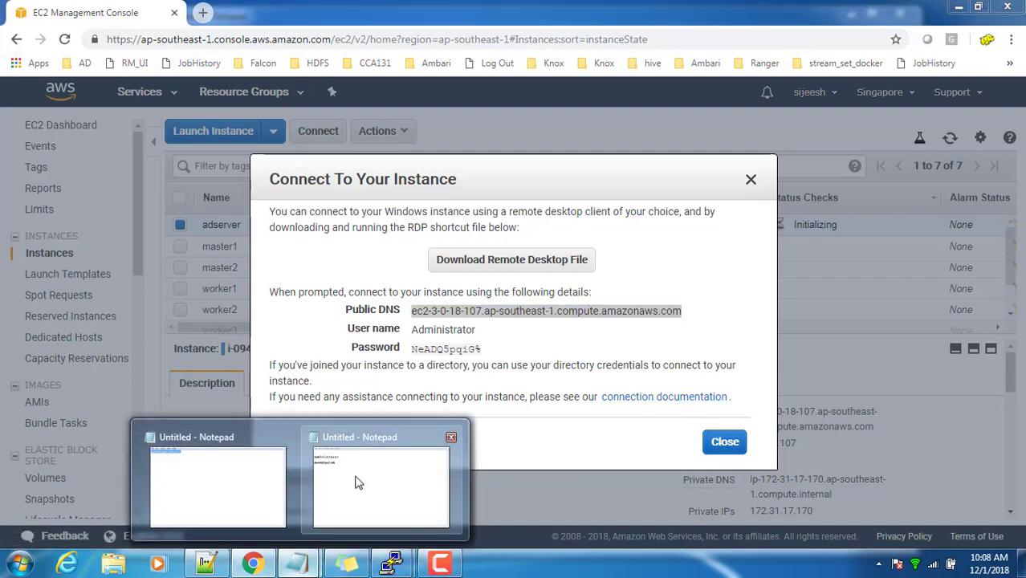
pyautogui.click(358, 482)
pyautogui.hotkey('ctrl', 'v')
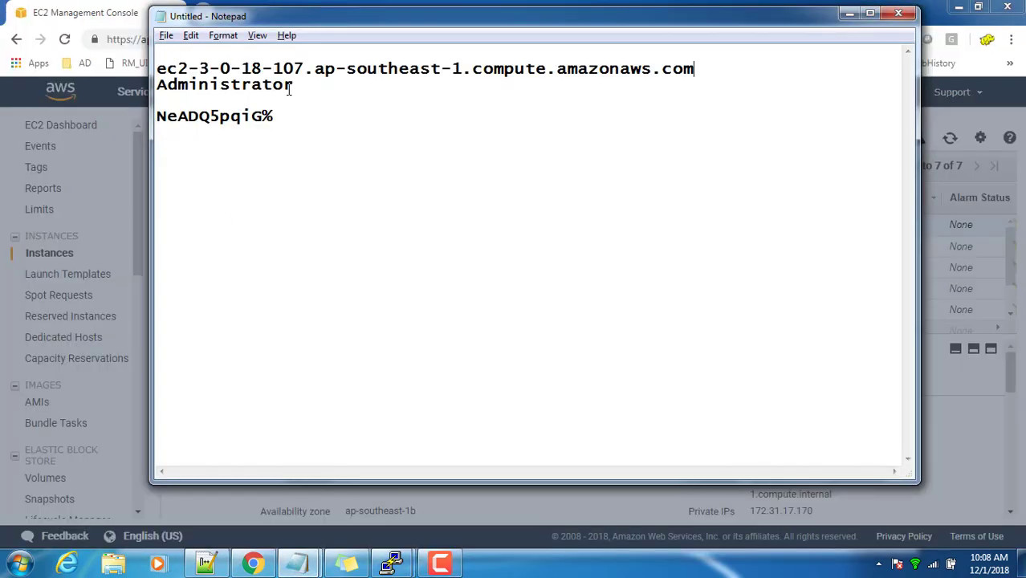
pyautogui.click(849, 13)
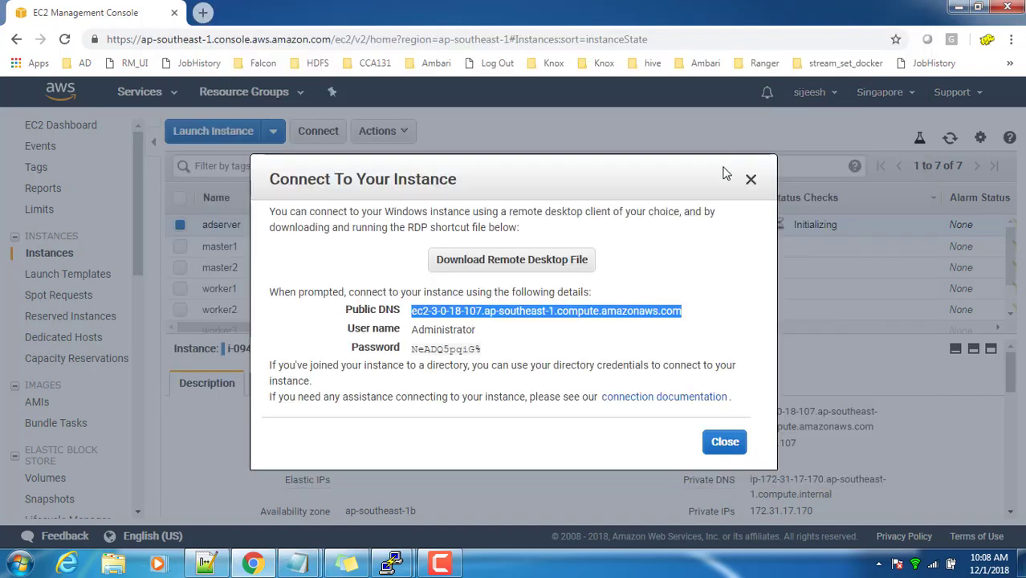
# Step: Download and open adserver's .rdp file, connecting past the unknown publisher warning
pyautogui.click(532, 269)
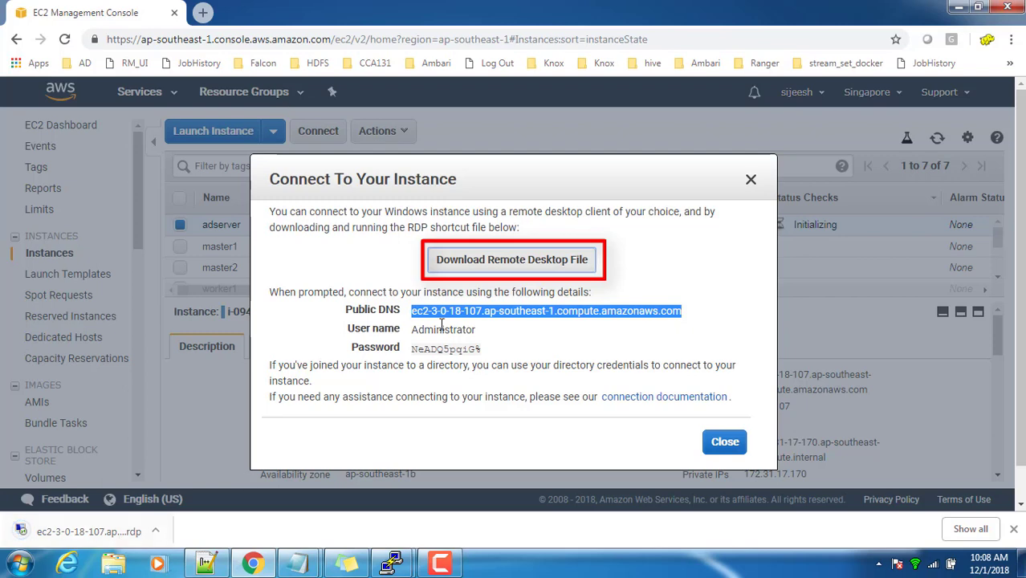
pyautogui.click(106, 535)
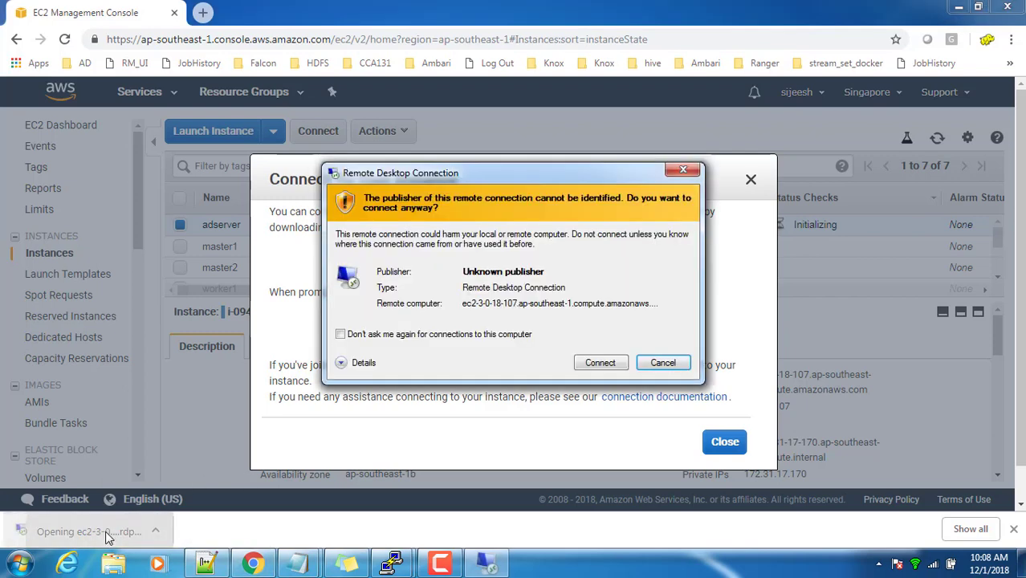
pyautogui.click(602, 364)
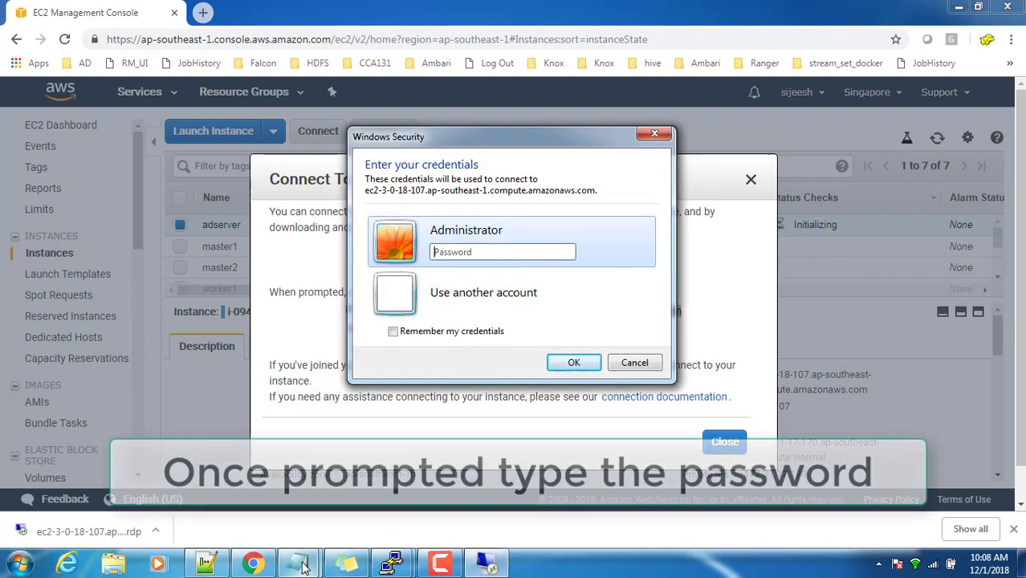
# Step: Log in as Administrator with the password from the note and accept the certificate warning
pyautogui.click(359, 492)
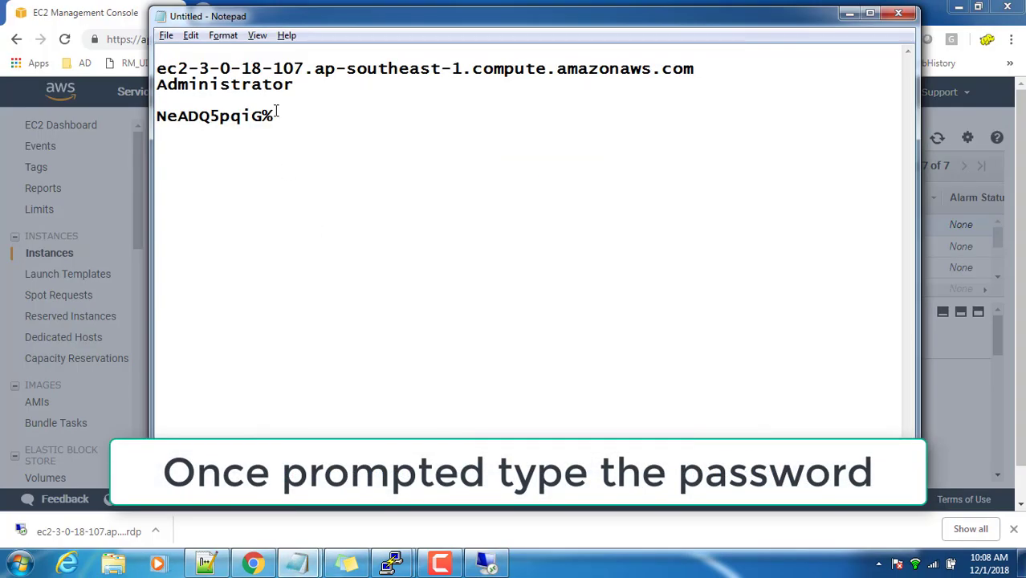
pyautogui.moveTo(276, 113); pyautogui.dragTo(157, 117)
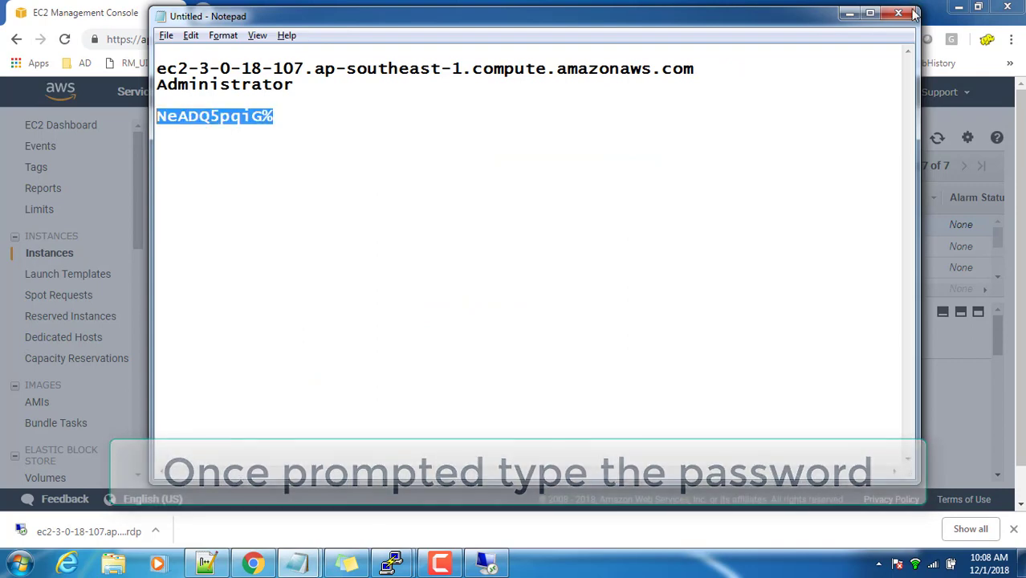
pyautogui.click(849, 14)
pyautogui.click(531, 254)
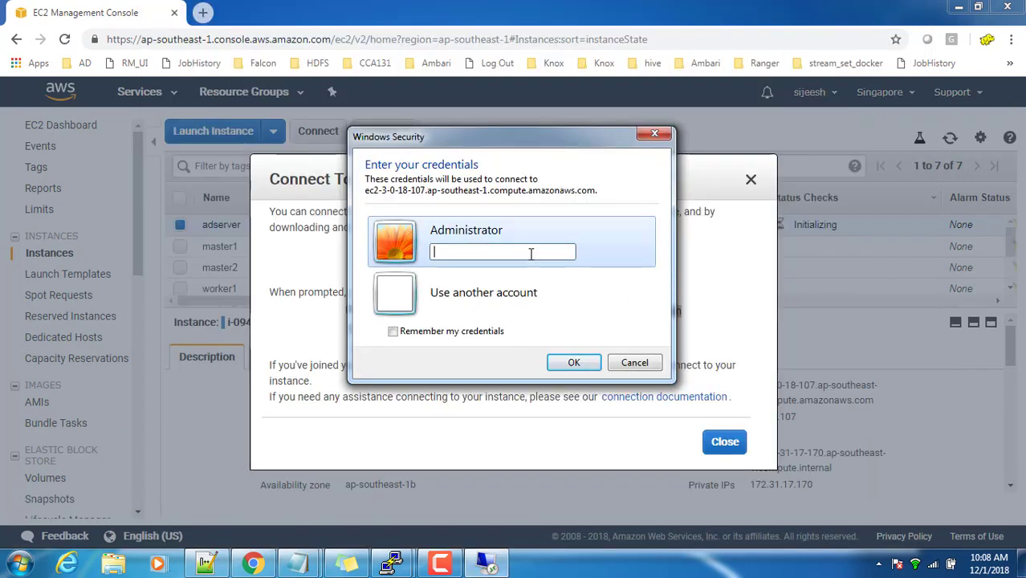
pyautogui.hotkey('ctrl', 'v')
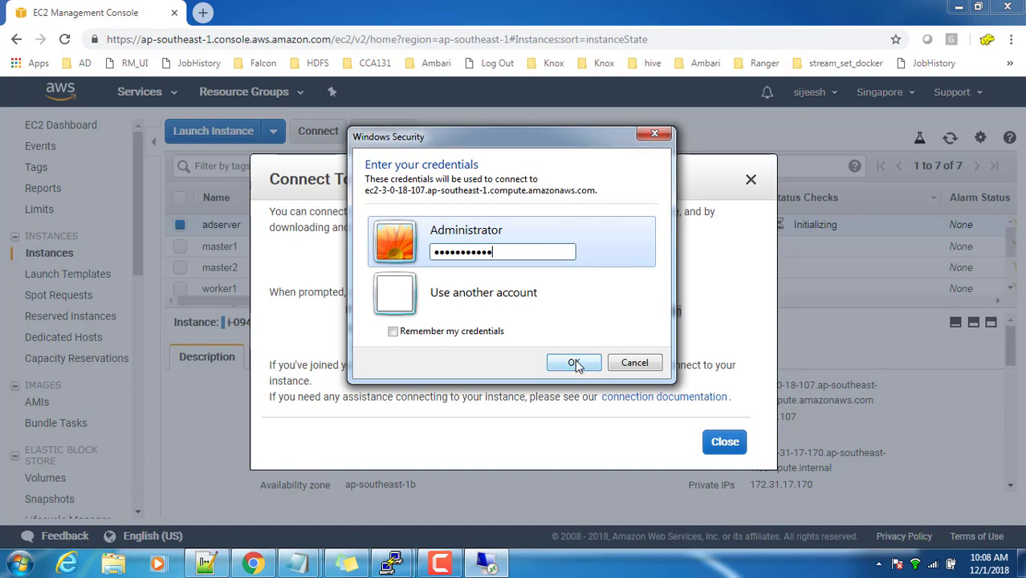
pyautogui.click(574, 363)
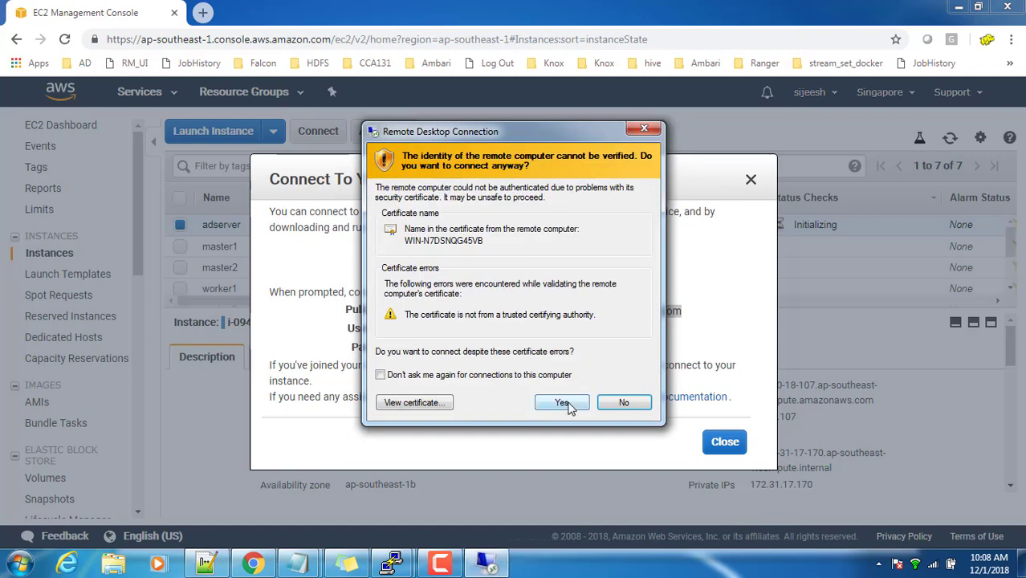
pyautogui.click(562, 403)
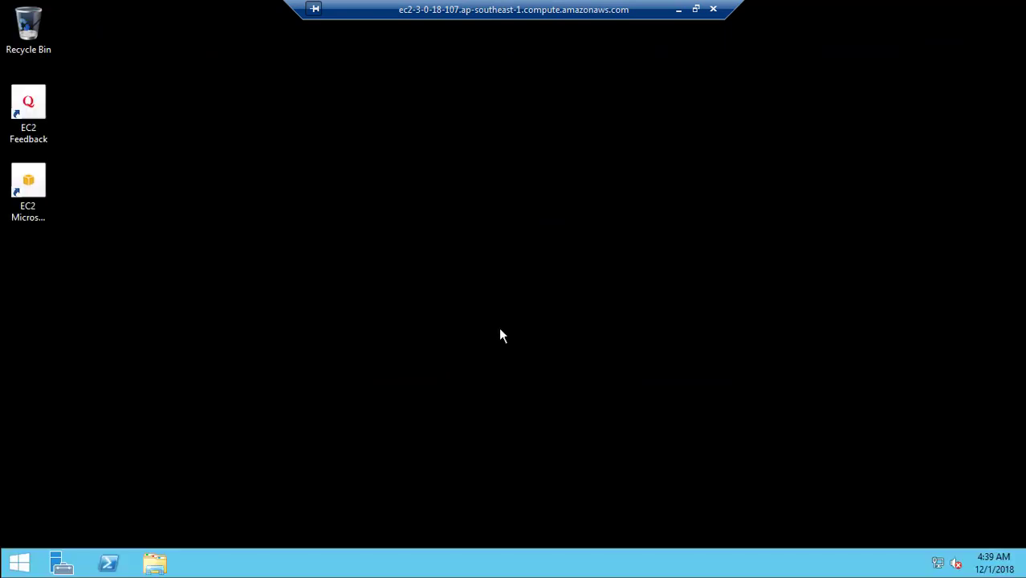
# Step: Start the Add Roles and Features wizard in Server Manager, keeping role-based installation, and reach Server Selection
pyautogui.click(61, 566)
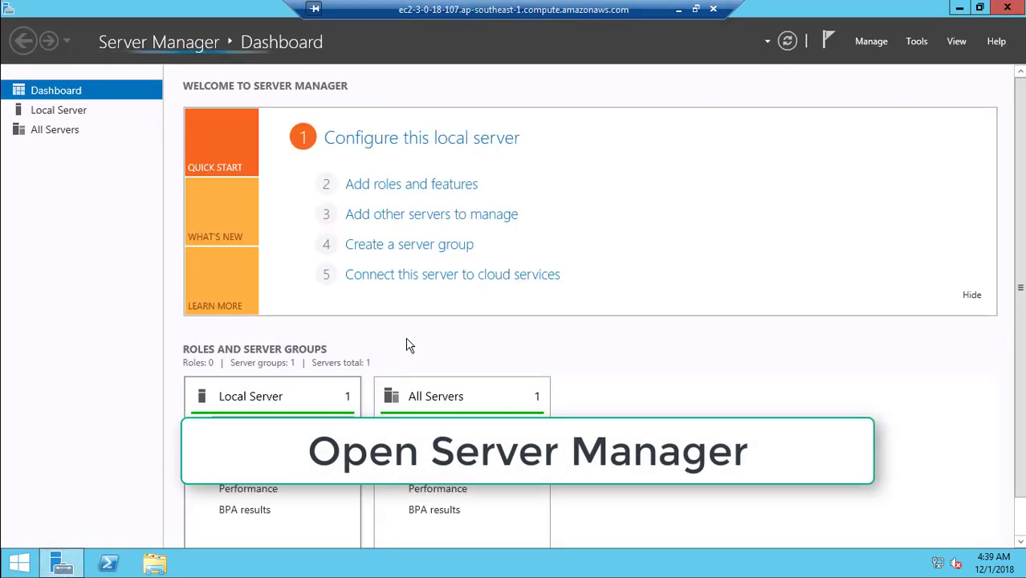
pyautogui.click(394, 193)
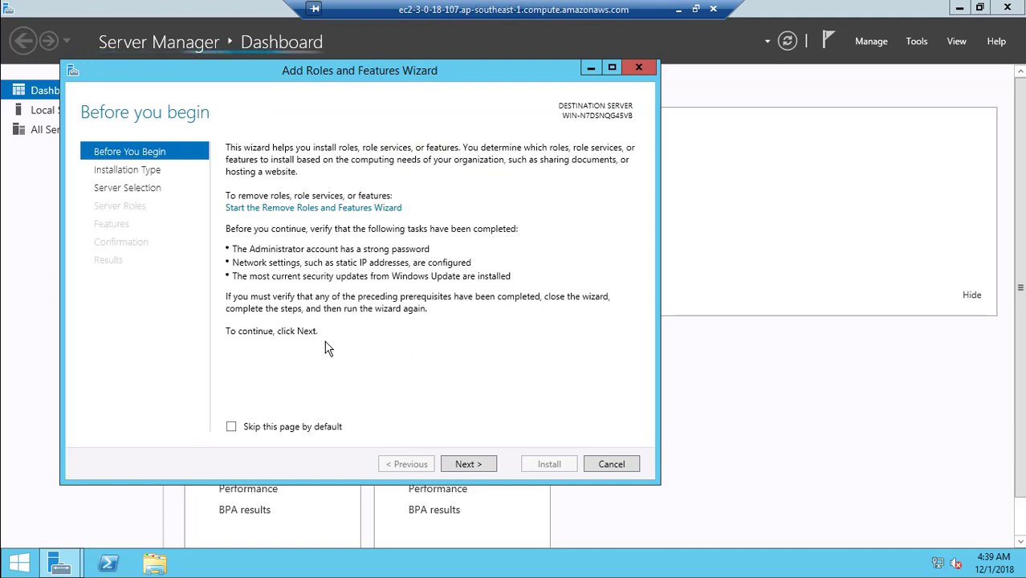
pyautogui.click(470, 464)
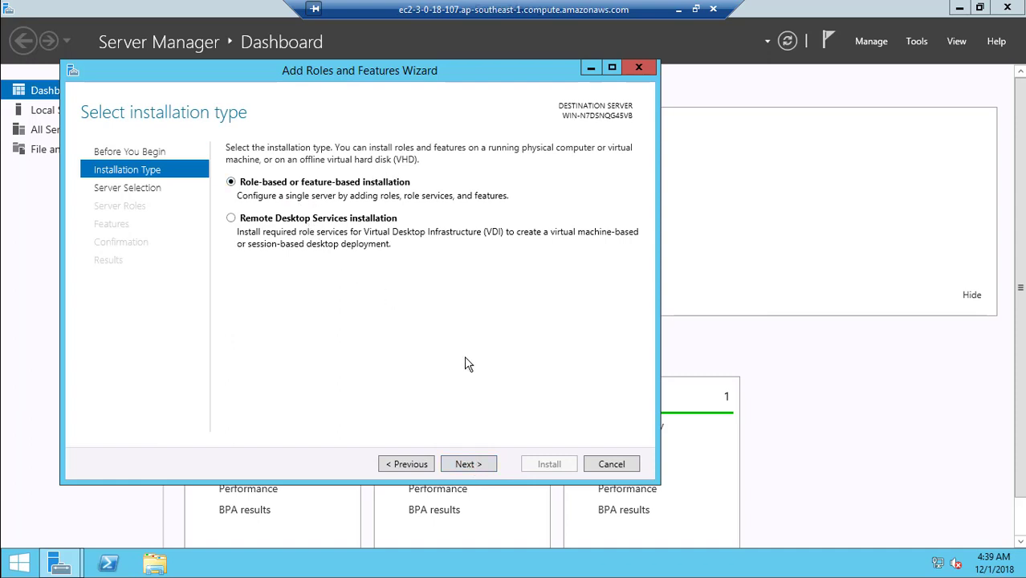
pyautogui.click(474, 464)
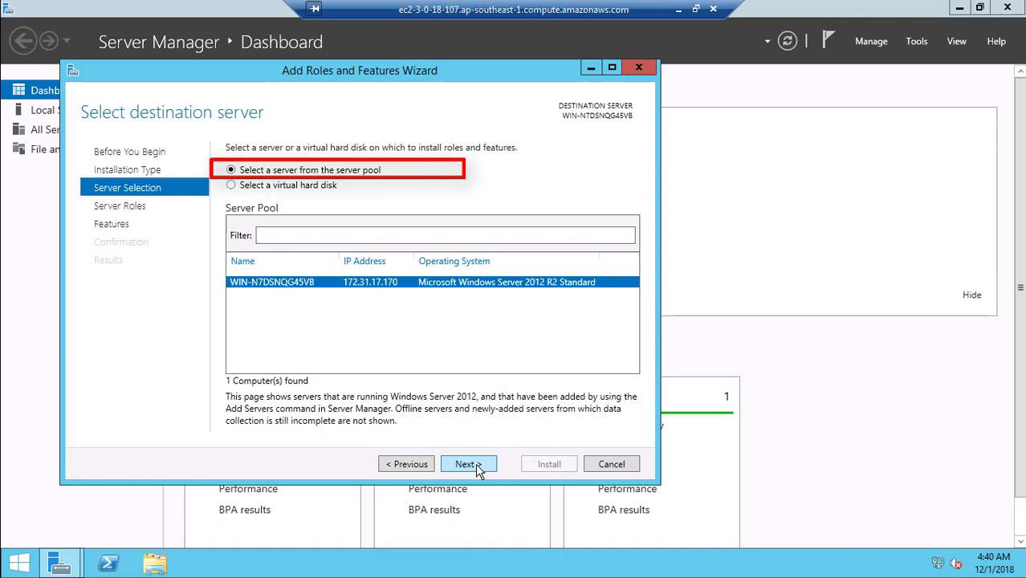
# Step: Select Active Directory Domain Services with its management tools on the local server and advance to confirmation
pyautogui.click(475, 463)
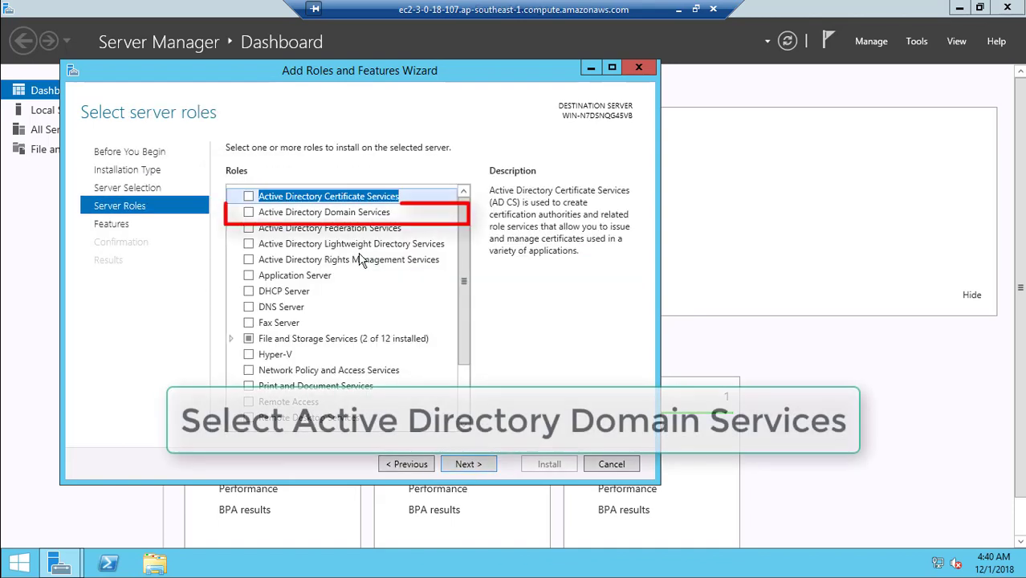
pyautogui.click(249, 213)
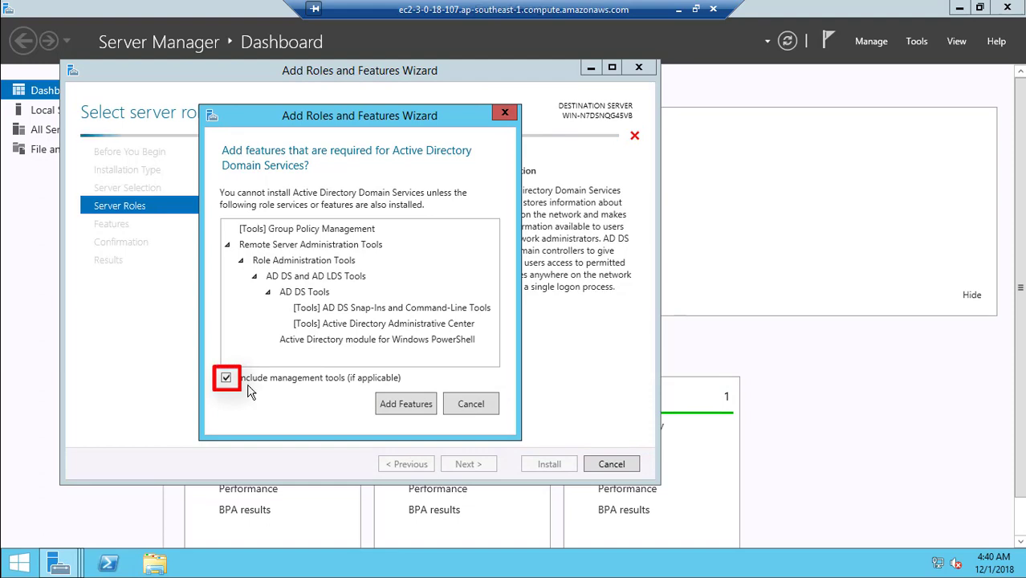
pyautogui.click(408, 407)
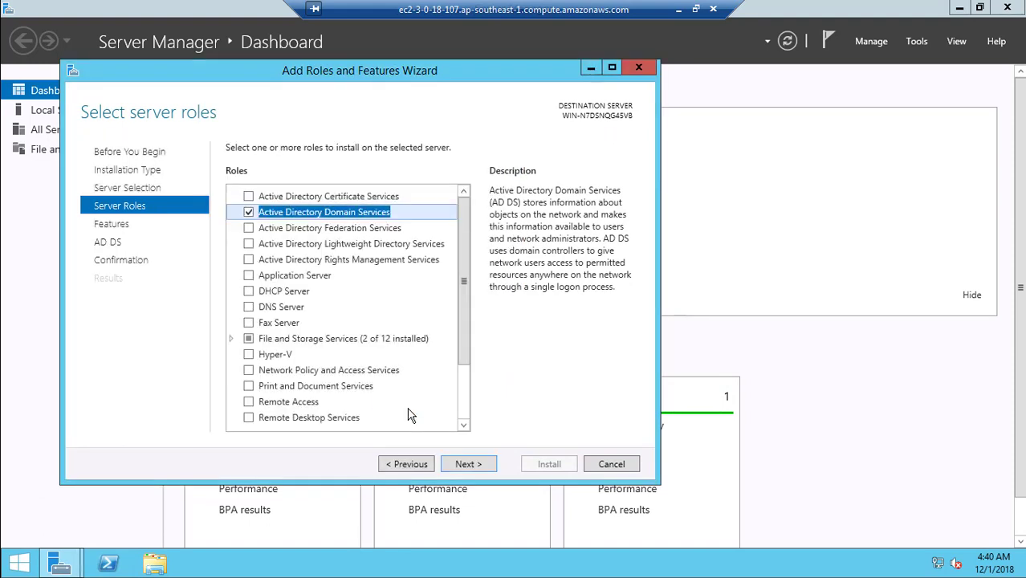
pyautogui.click(467, 465)
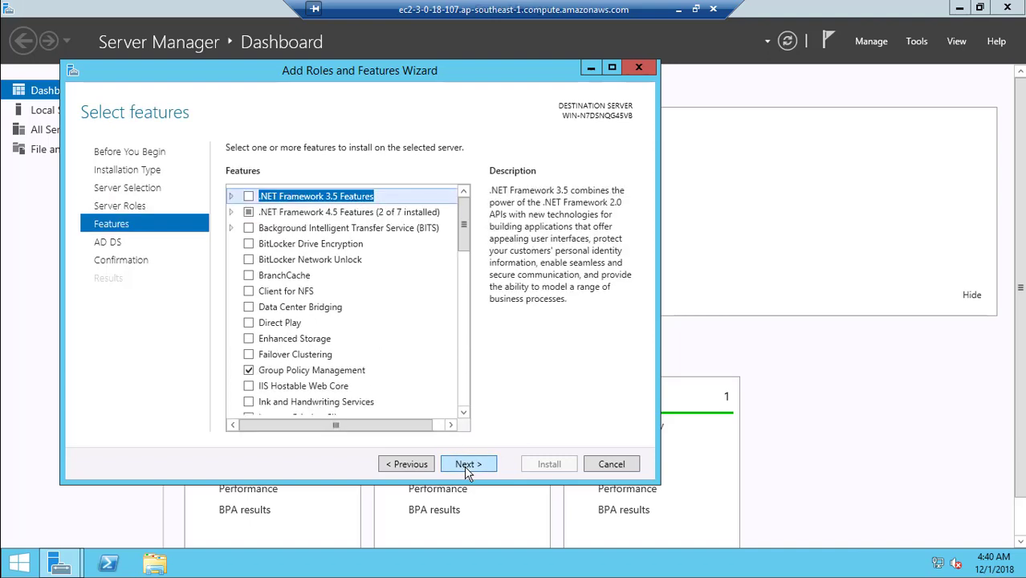
pyautogui.click(467, 465)
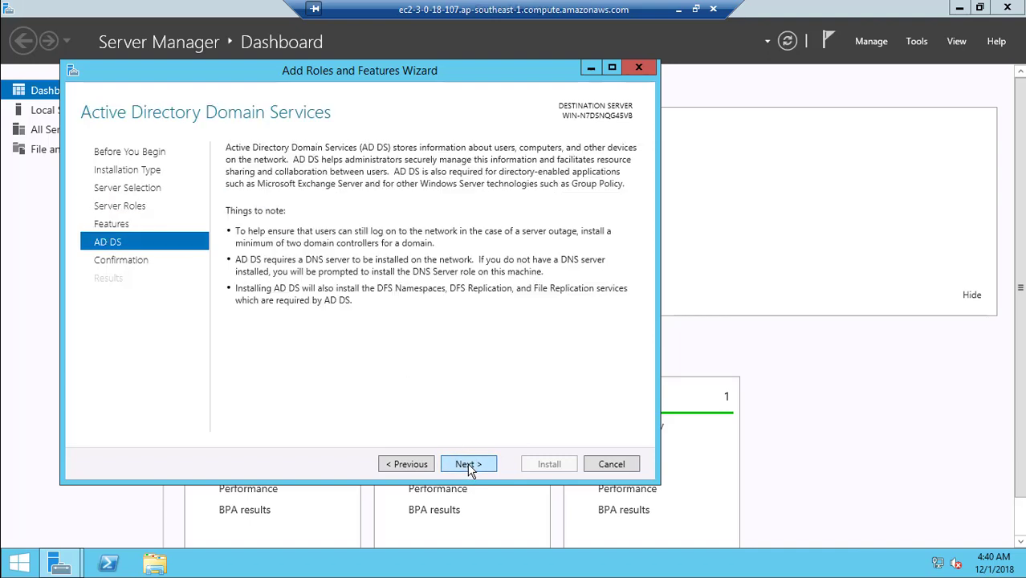
pyautogui.click(471, 469)
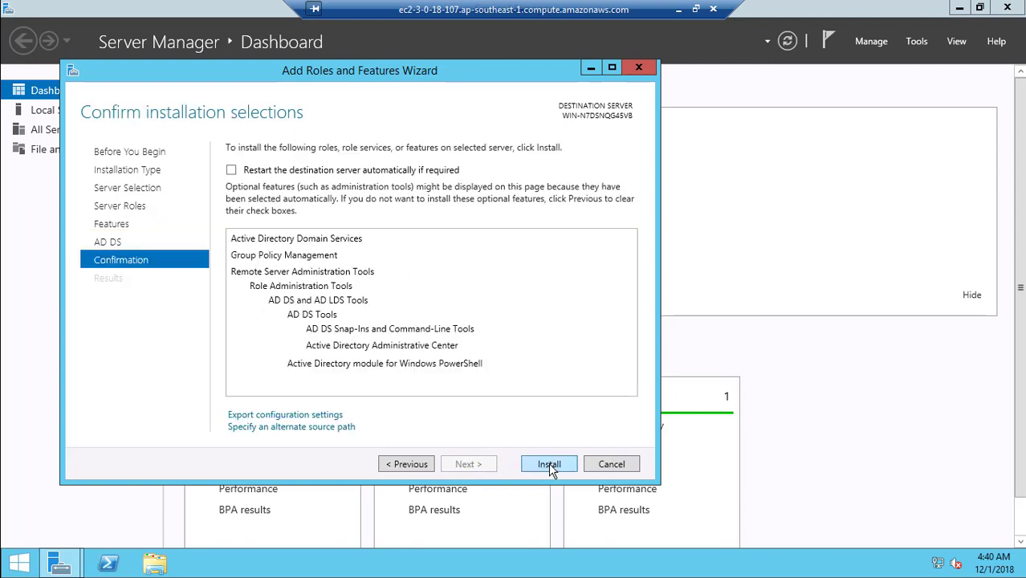
# Step: Allow automatic restarts, install the AD DS role, then launch domain controller promotion
pyautogui.click(231, 171)
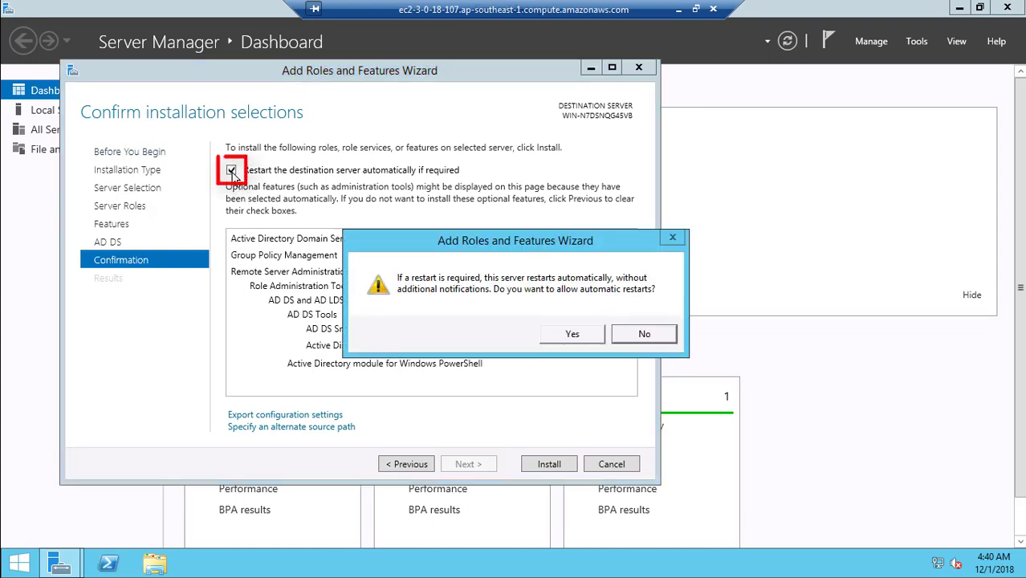
pyautogui.click(573, 334)
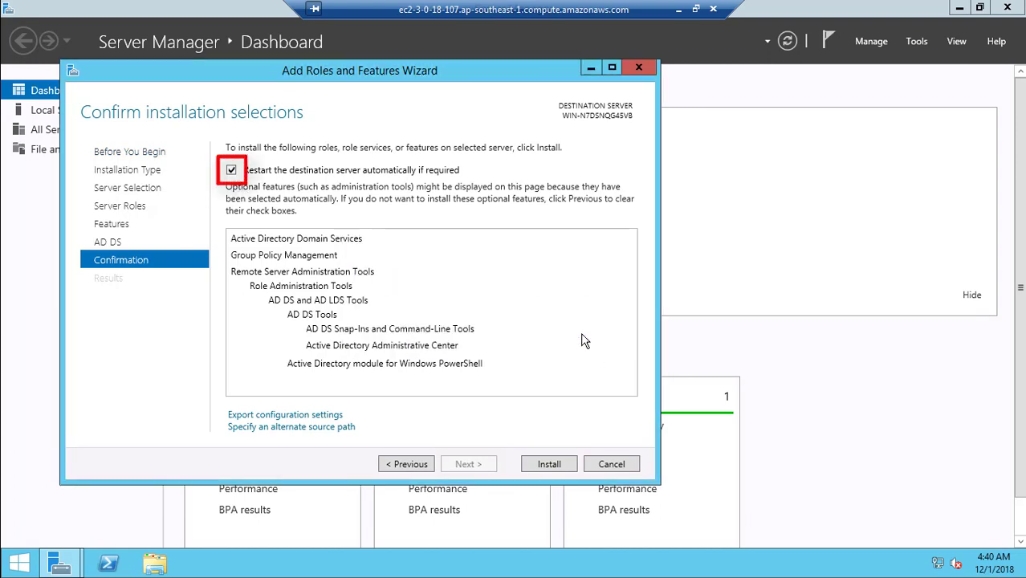
pyautogui.click(548, 464)
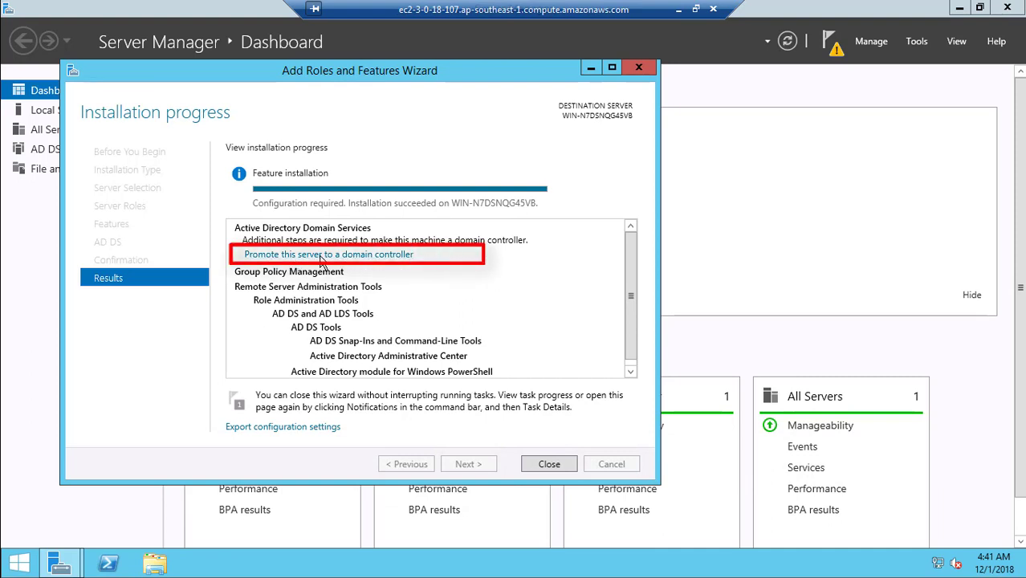
pyautogui.click(321, 256)
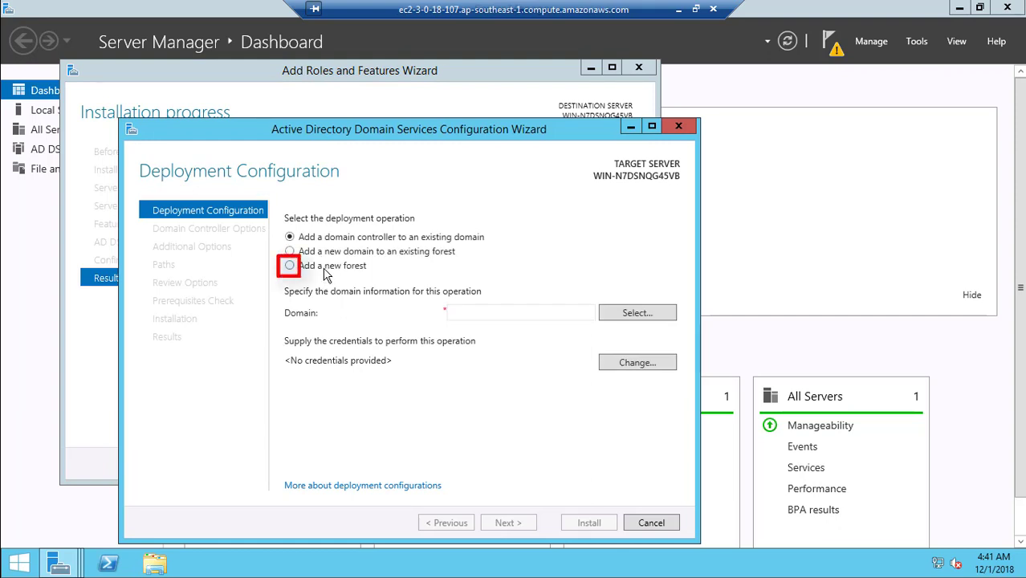
# Step: Choose to add a new forest with root domain hadoop.com and continue
pyautogui.click(290, 266)
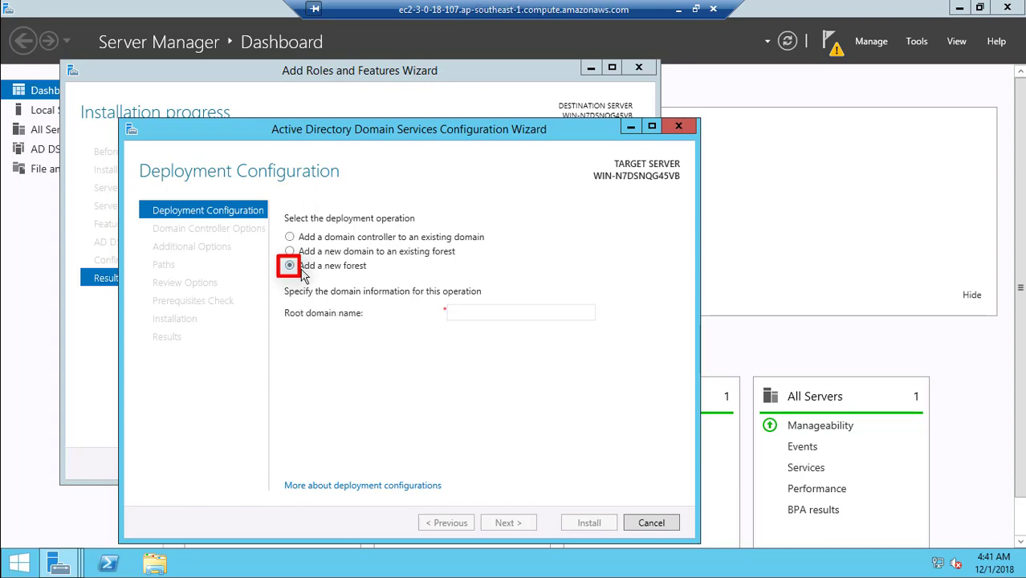
pyautogui.click(476, 309)
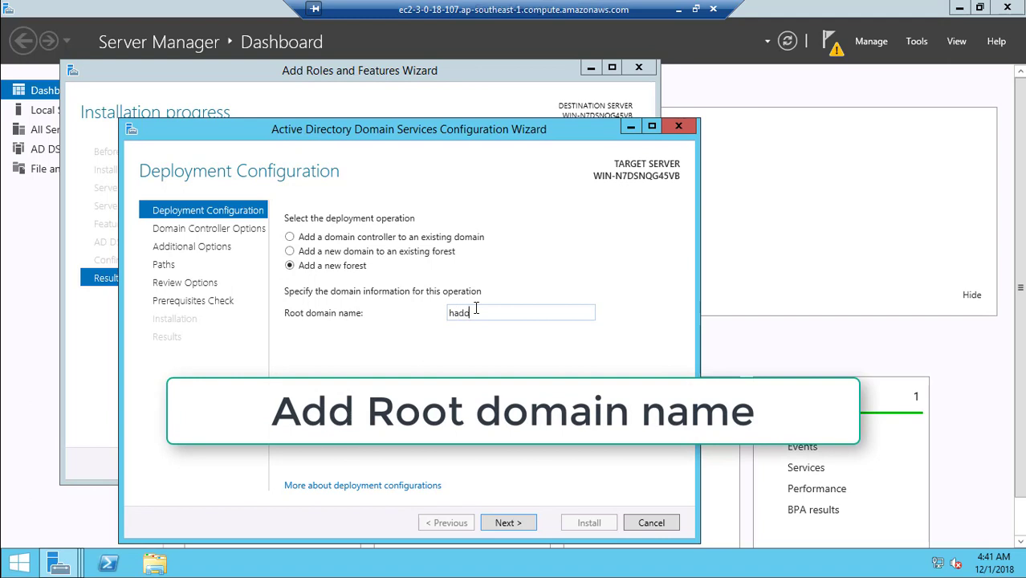
pyautogui.write('om')
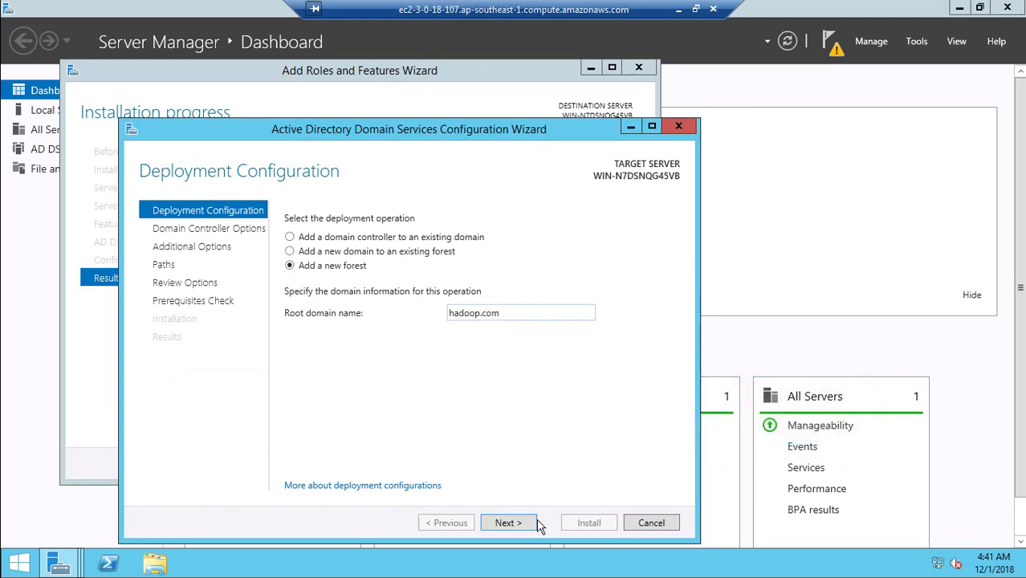
pyautogui.click(512, 526)
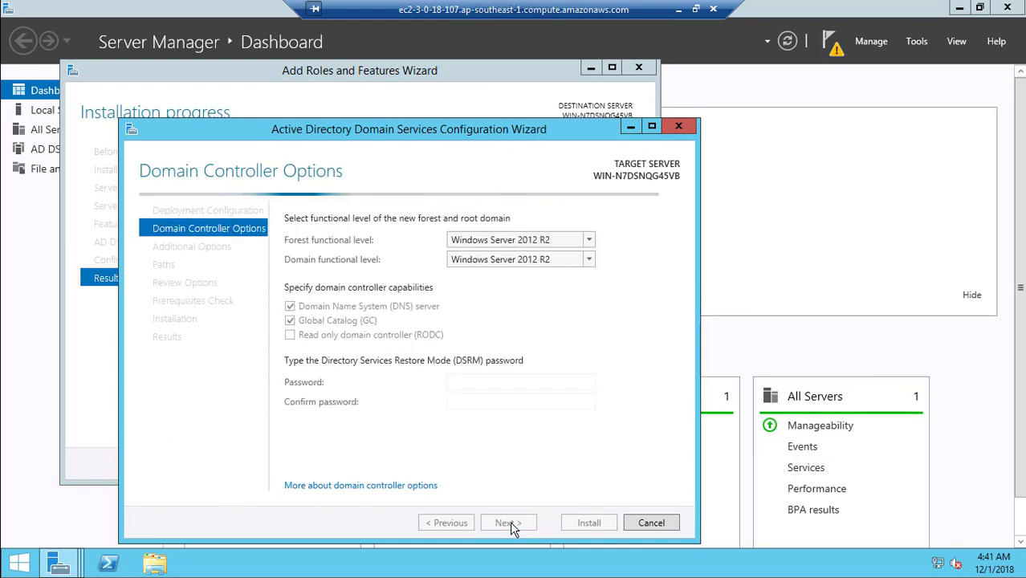
# Step: Enter and confirm the Directory Services Restore Mode password, then continue
pyautogui.click(463, 382)
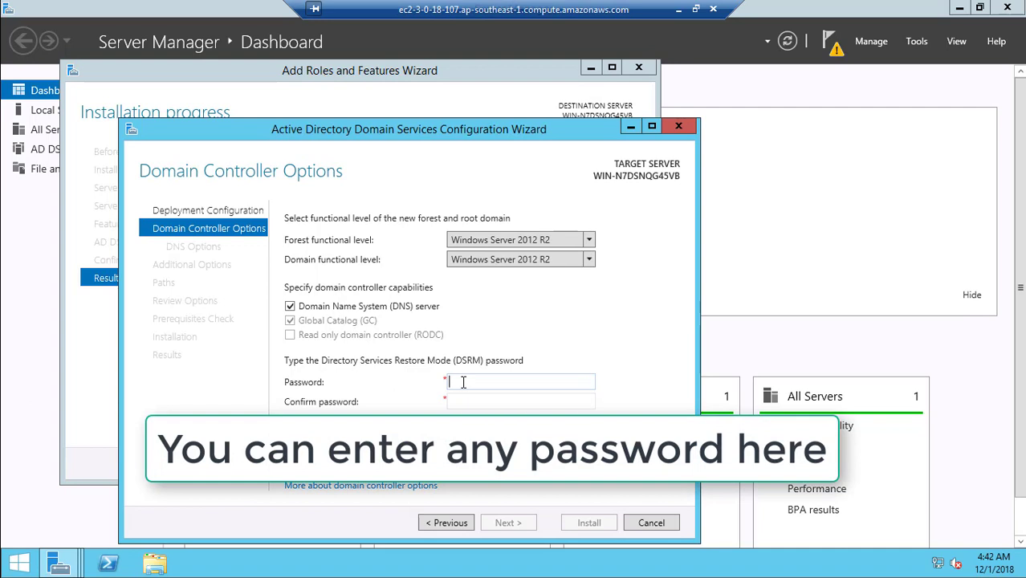
pyautogui.write('••••••••')
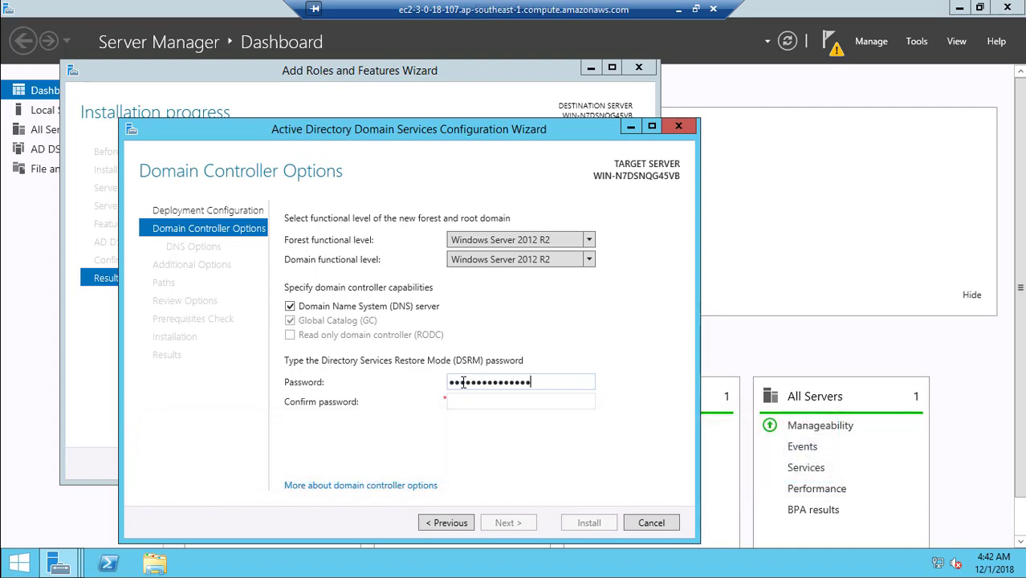
pyautogui.write('•••••••')
pyautogui.press('Tab')
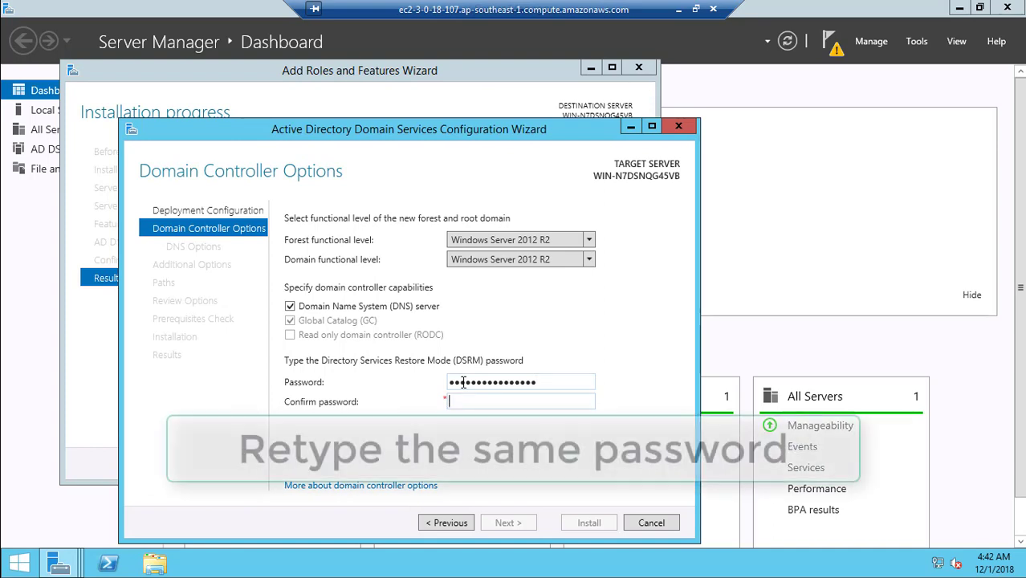
pyautogui.write('••••')
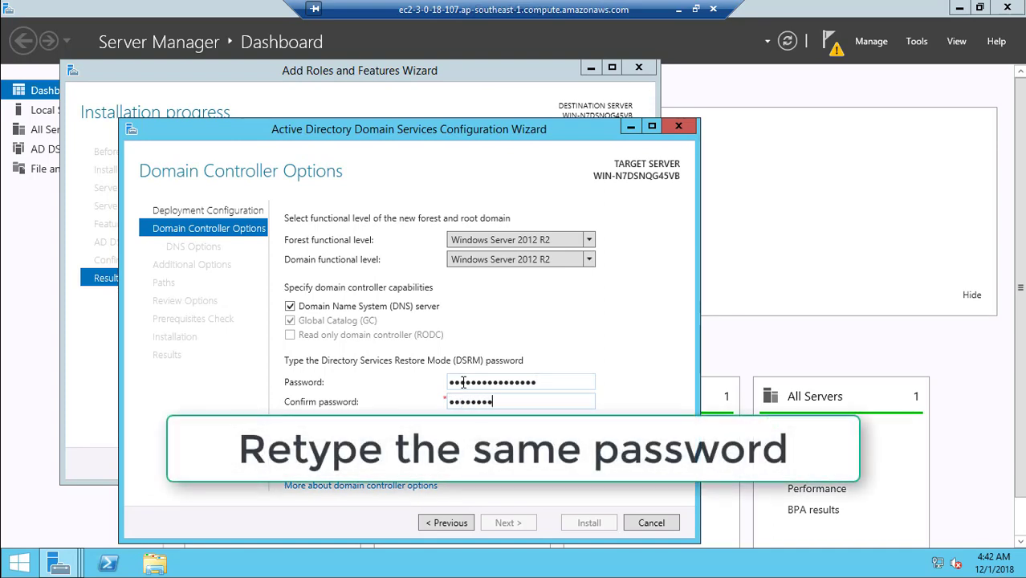
pyautogui.write('••••••••••••')
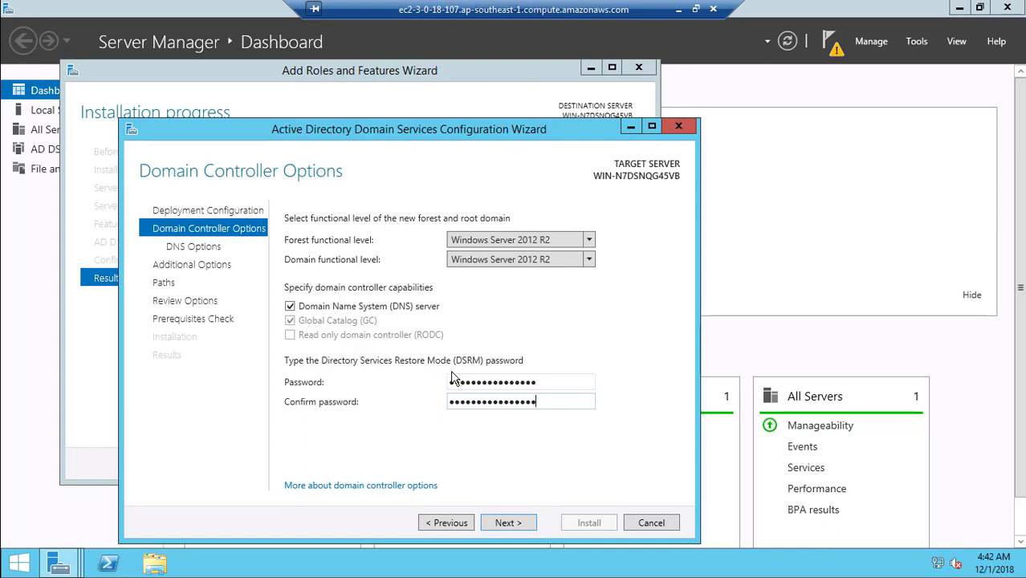
pyautogui.click(521, 520)
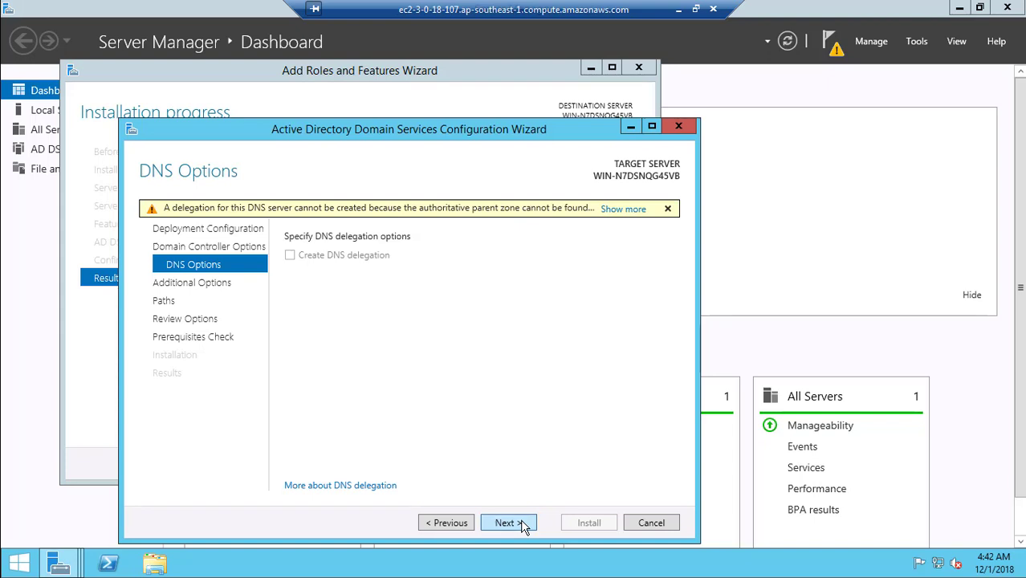
# Step: Accept the DNS options, NetBIOS name HADOOP and default folder paths, review, and run prerequisite checks
pyautogui.click(520, 522)
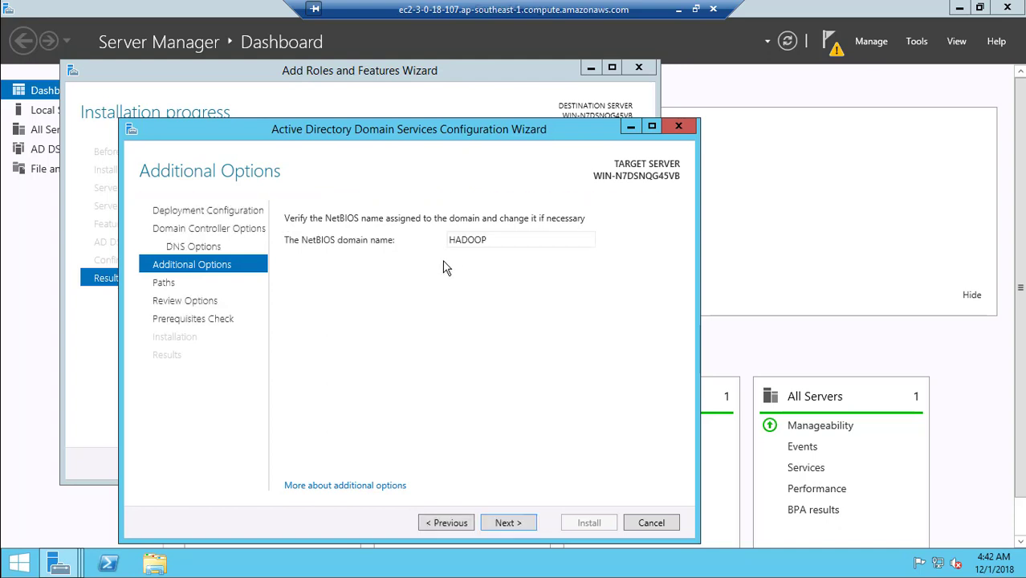
pyautogui.click(508, 523)
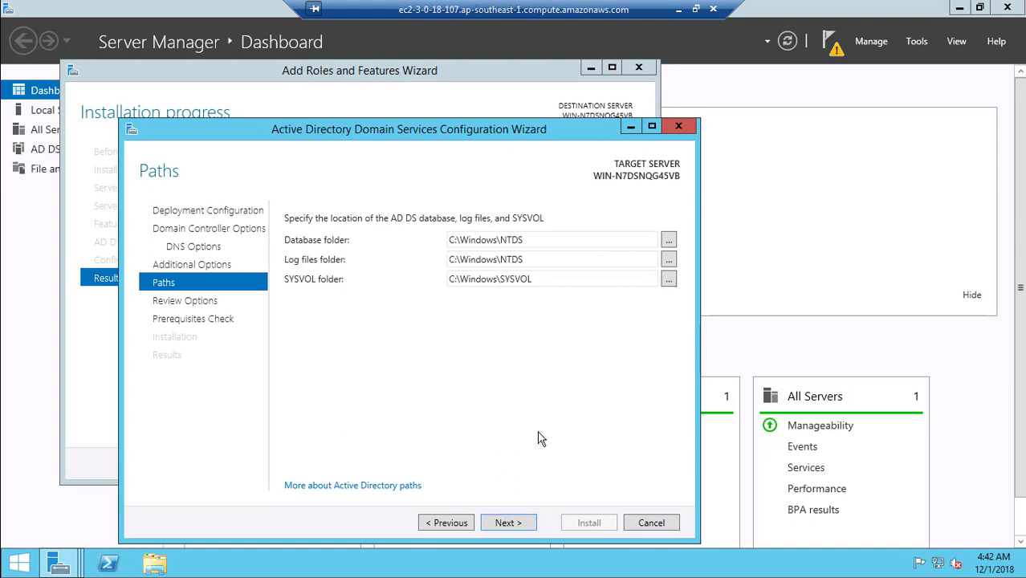
pyautogui.click(509, 526)
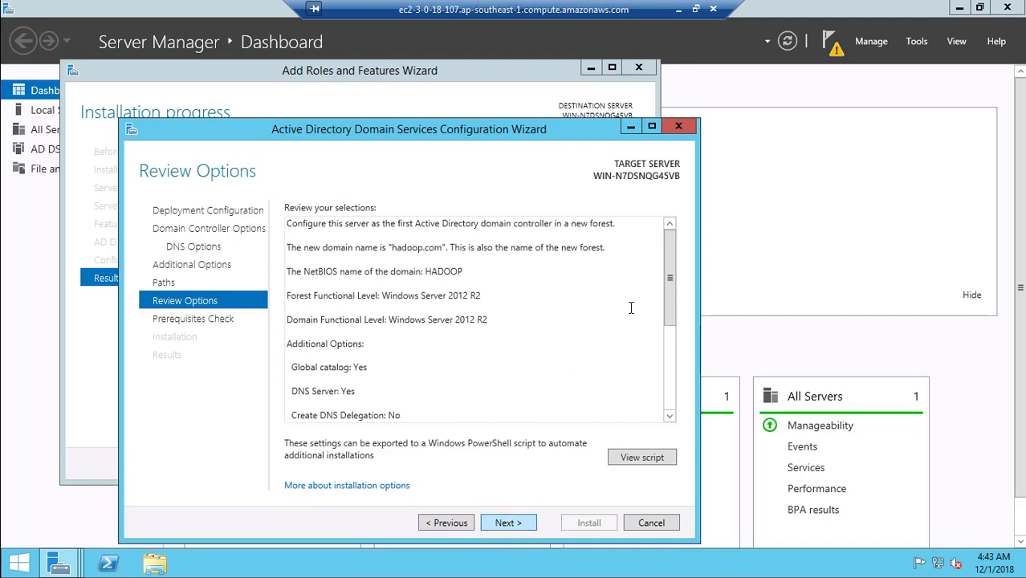
pyautogui.moveTo(674, 301); pyautogui.dragTo(675, 409)
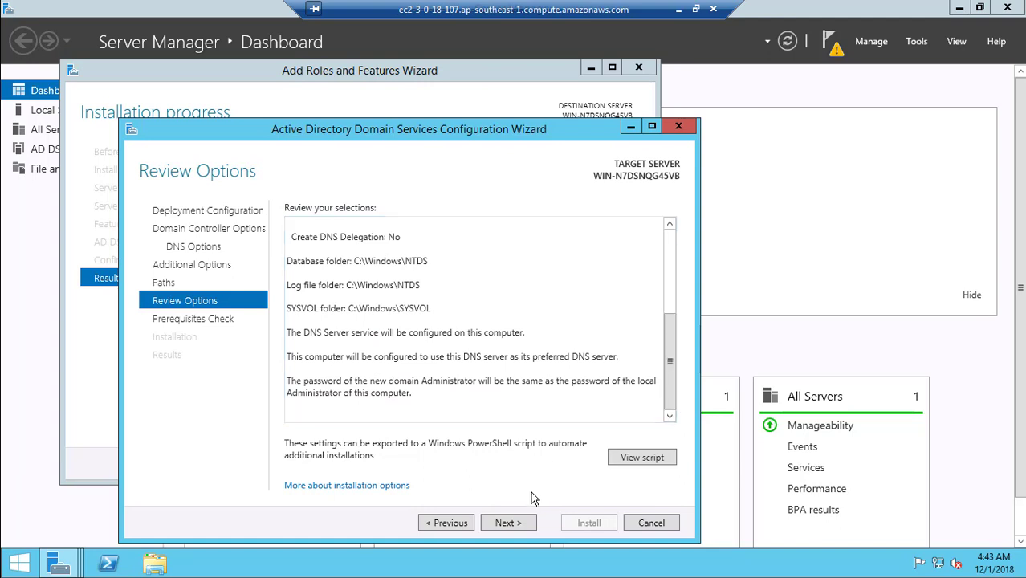
pyautogui.click(508, 523)
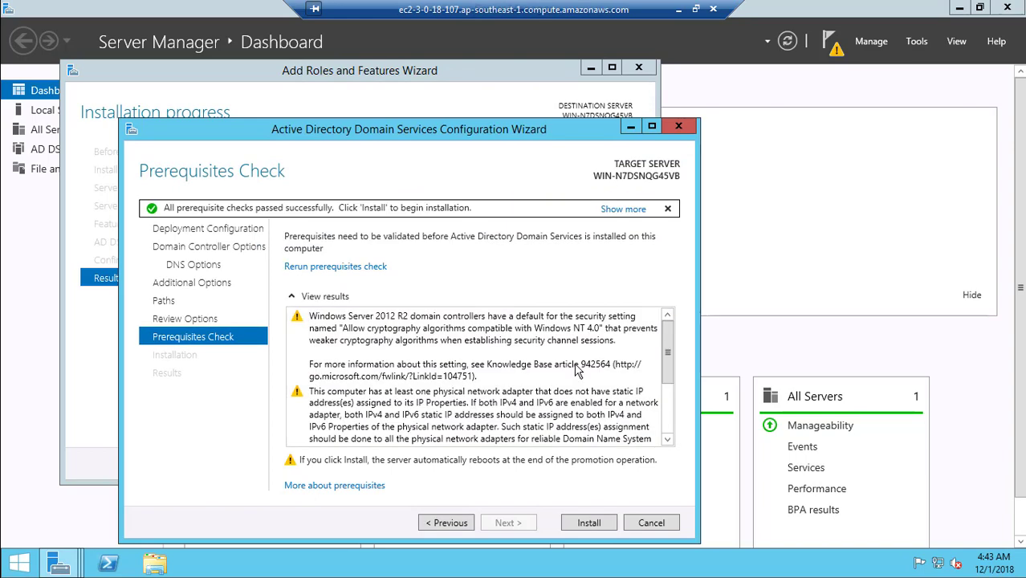
# Step: Install the domain controller promotion, dismiss the sign-out notice, and close both wizards for the reboot
pyautogui.moveTo(660, 353); pyautogui.dragTo(667, 432)
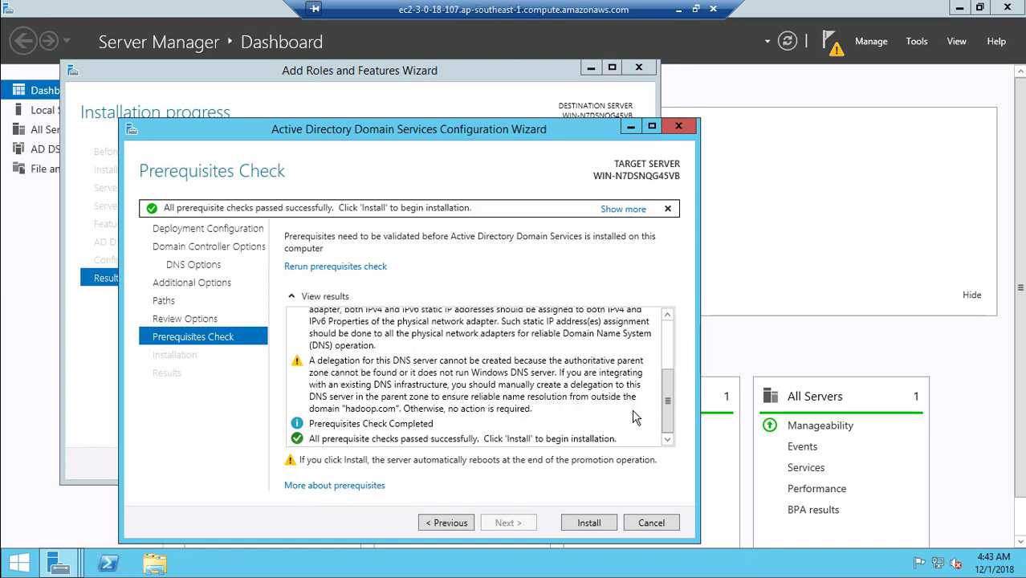
pyautogui.click(589, 522)
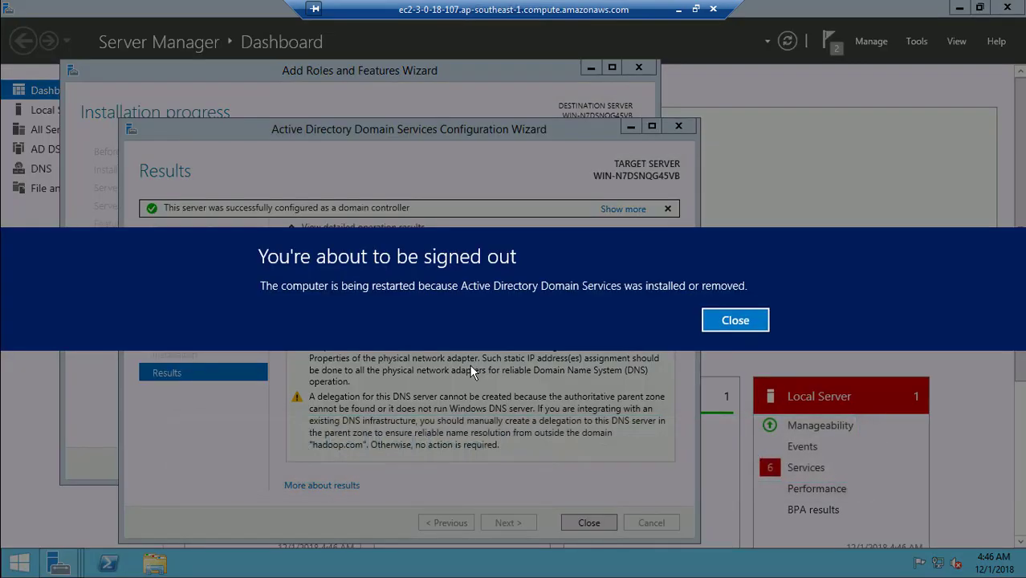
pyautogui.click(736, 320)
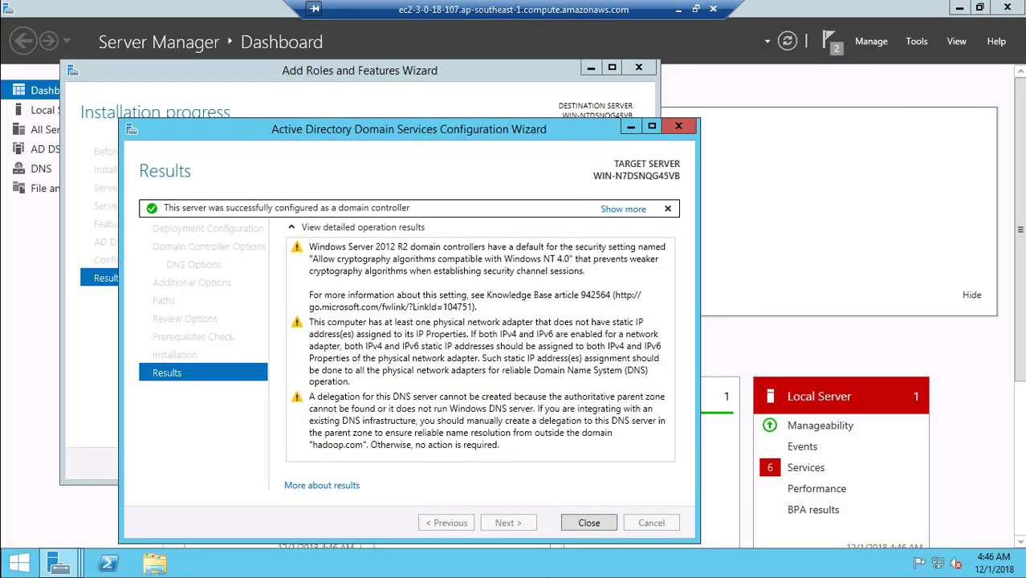
pyautogui.click(588, 522)
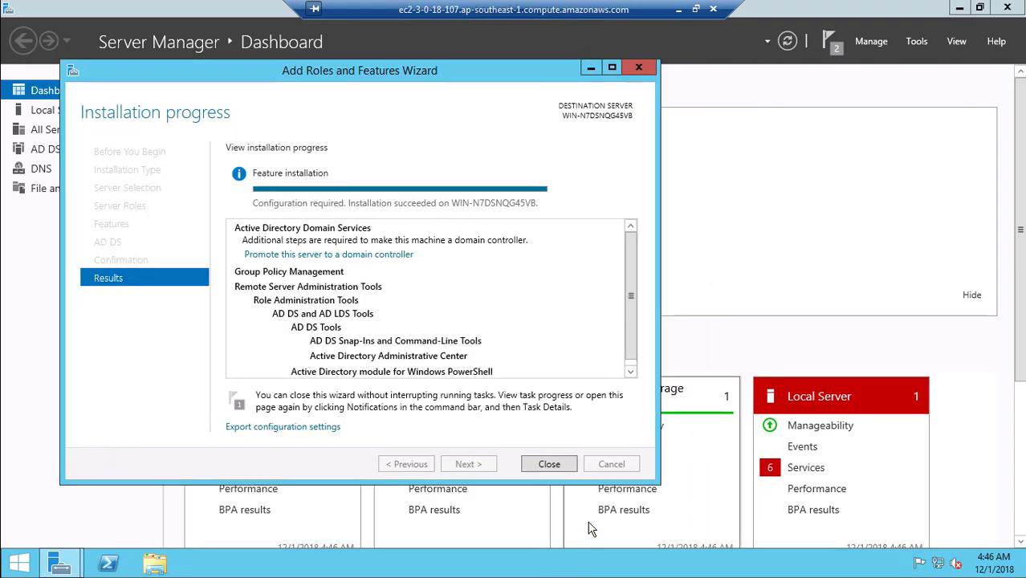
pyautogui.click(552, 464)
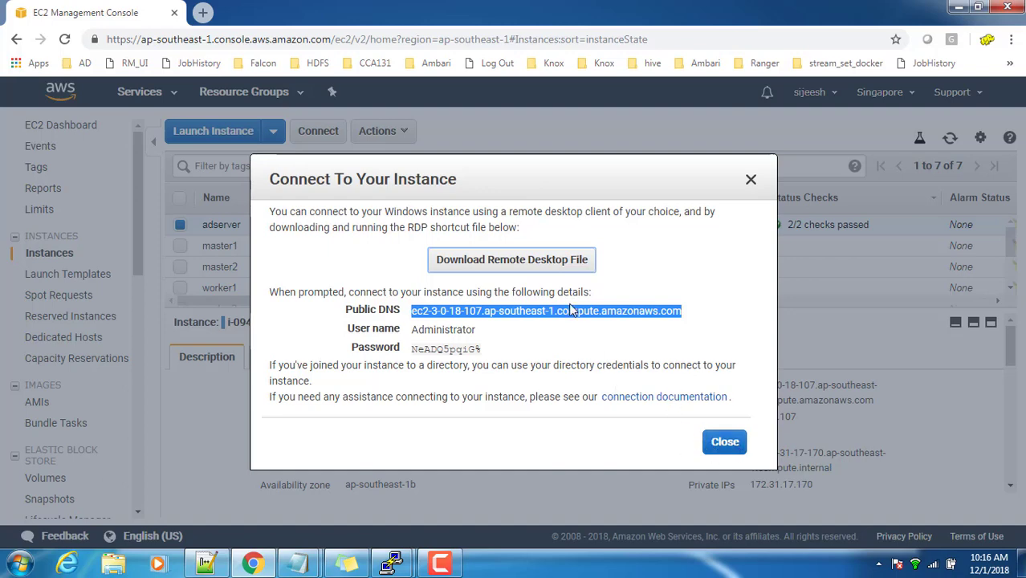
# Step: Launch mstsc and copy the instance's public DNS name from the connection details
pyautogui.click(21, 566)
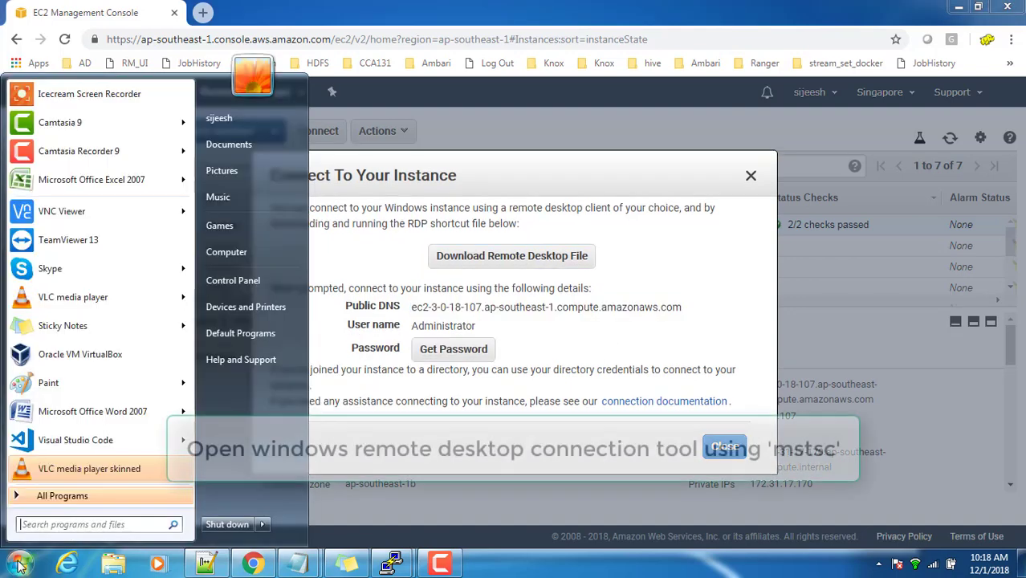
pyautogui.write('ms')
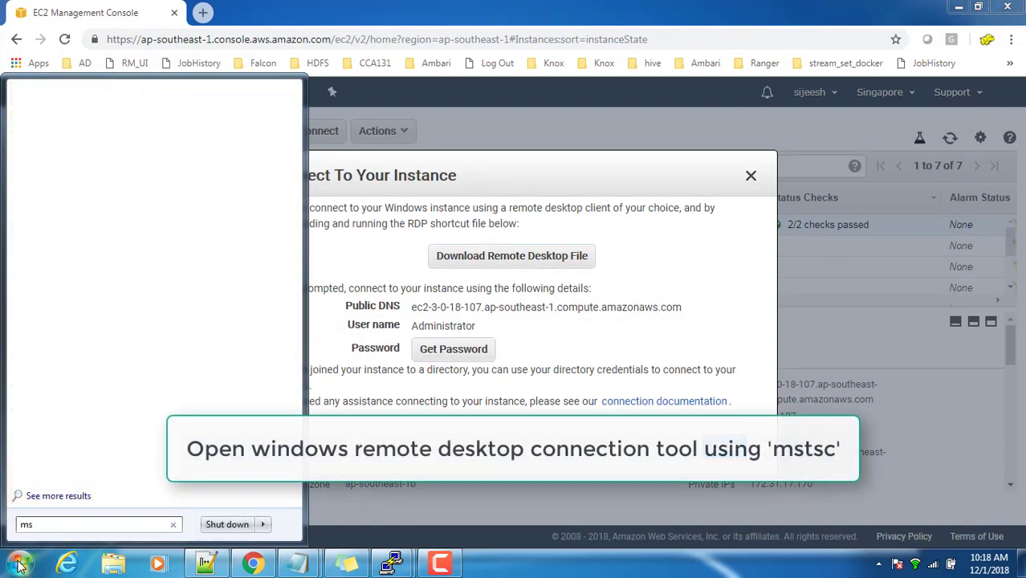
pyautogui.write('tsc')
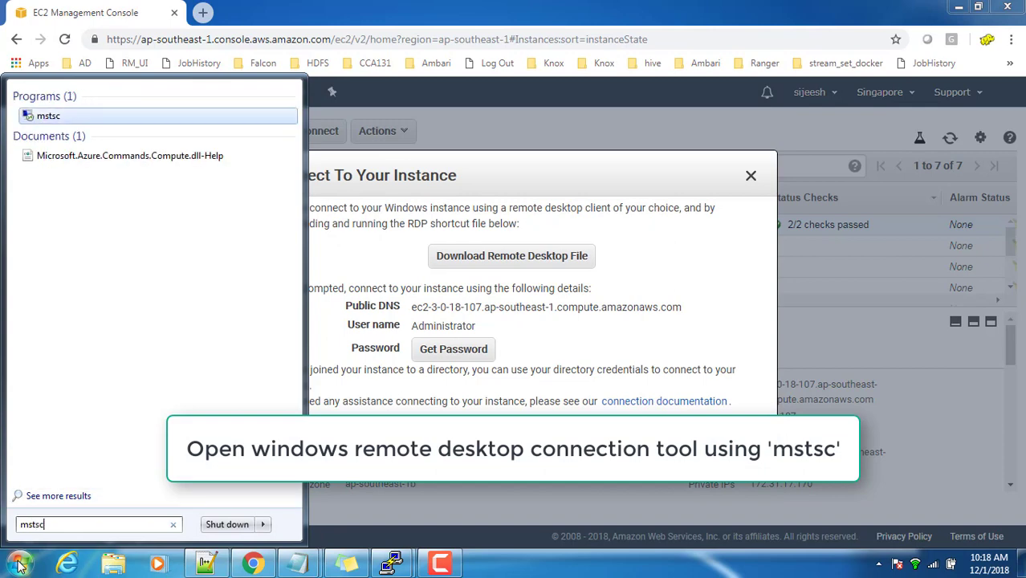
pyautogui.press('Return')
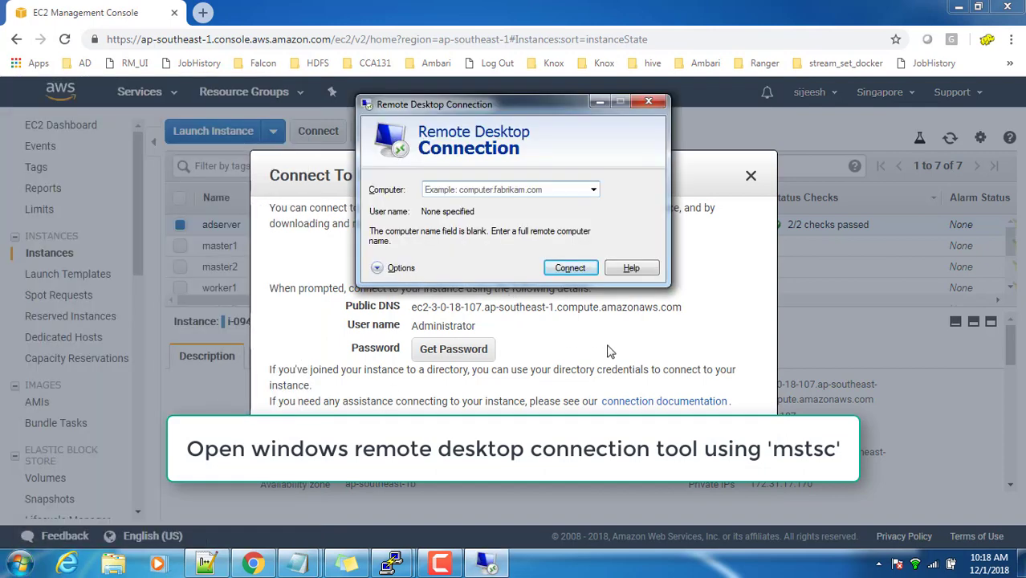
pyautogui.click(630, 305)
pyautogui.moveTo(688, 309)
pyautogui.mouseDown()
pyautogui.moveTo(437, 306)
pyautogui.moveTo(691, 310)
pyautogui.moveTo(683, 305)
pyautogui.mouseUp()
pyautogui.hotkey('ctrl', 'c')
pyautogui.click(434, 305)
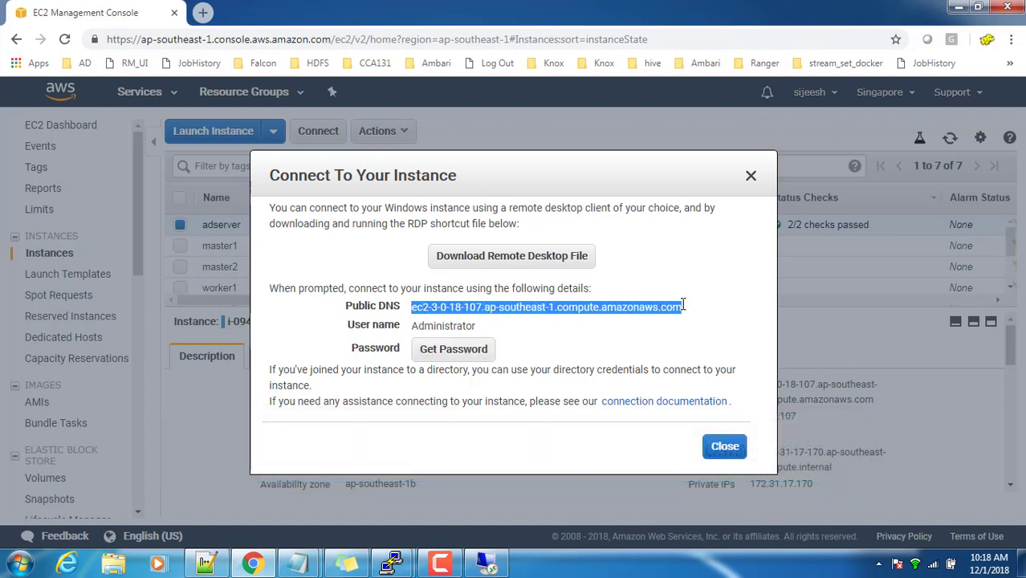
# Step: Paste the public DNS name as the Remote Desktop computer, connect, and bring up the login notes
pyautogui.click(486, 563)
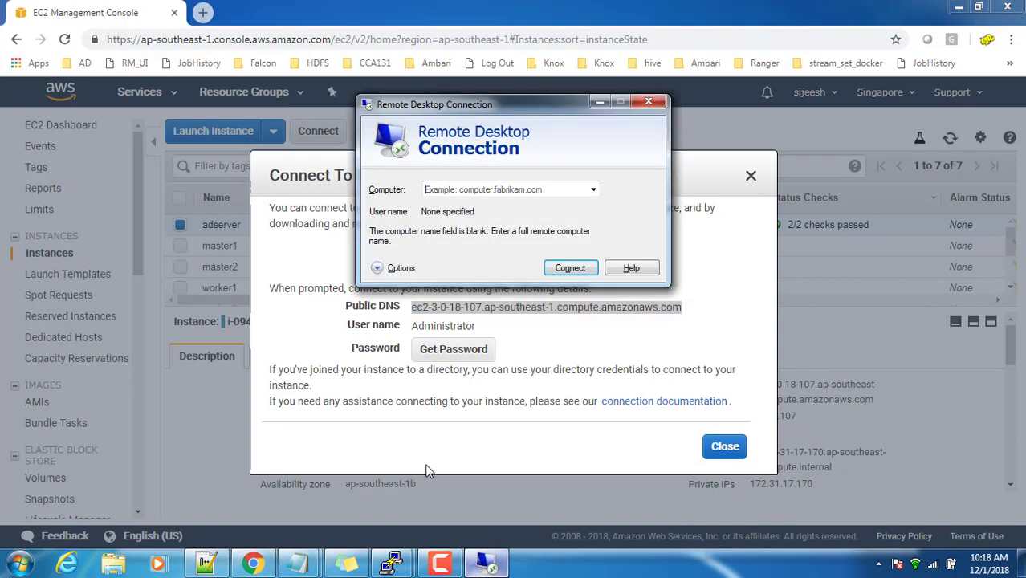
pyautogui.click(497, 189)
pyautogui.hotkey('ctrl', 'v')
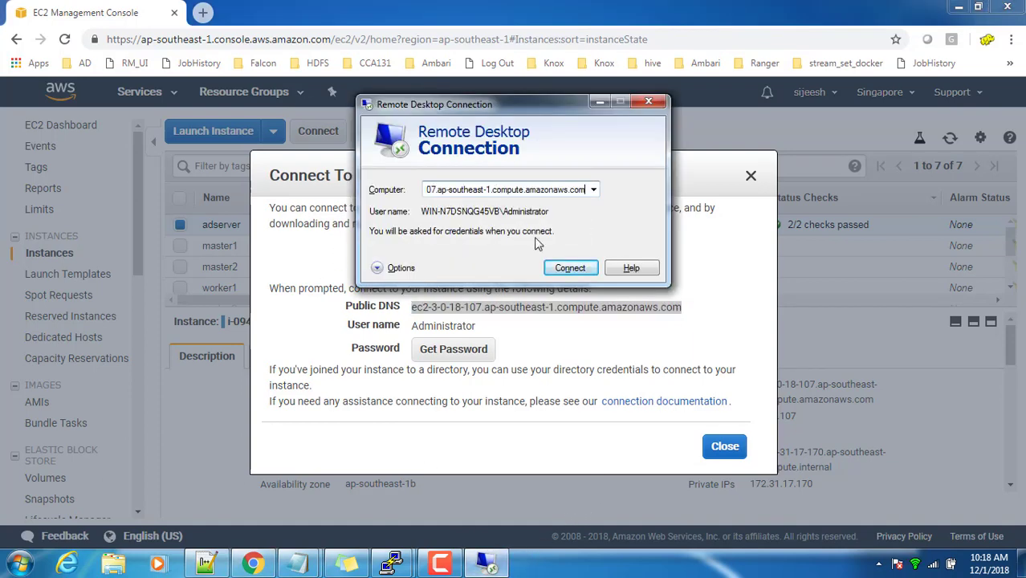
pyautogui.click(566, 269)
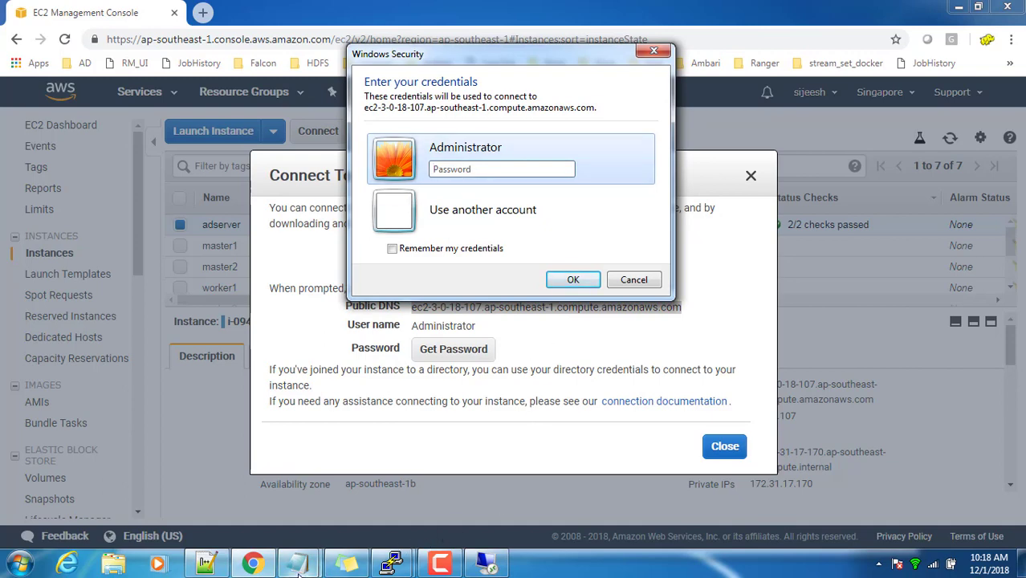
pyautogui.moveTo(298, 562)
pyautogui.click(374, 485)
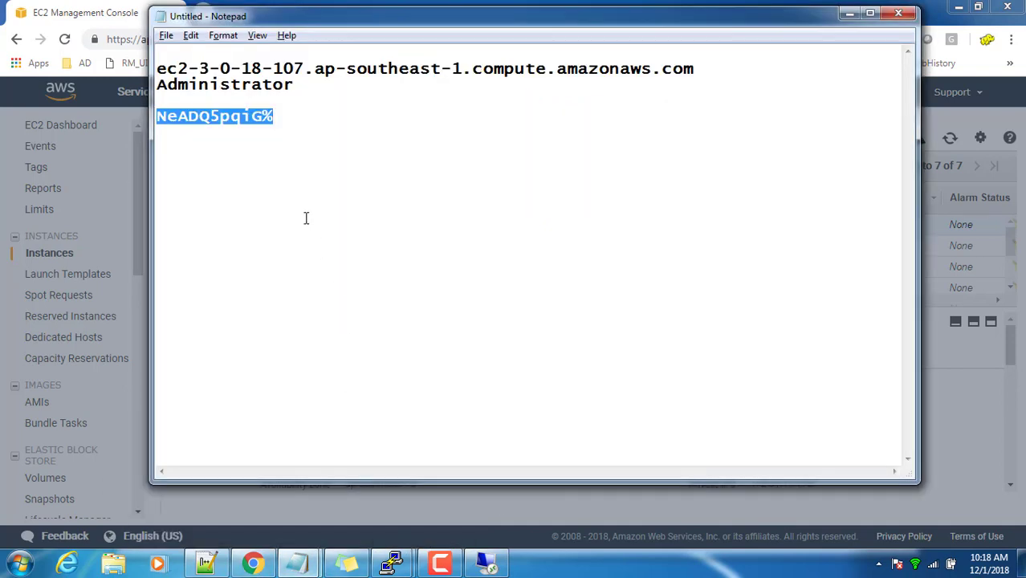
# Step: Paste the saved administrator password into the credentials prompt and submit it
pyautogui.hotkey('alt', 'Tab')
pyautogui.click(459, 170)
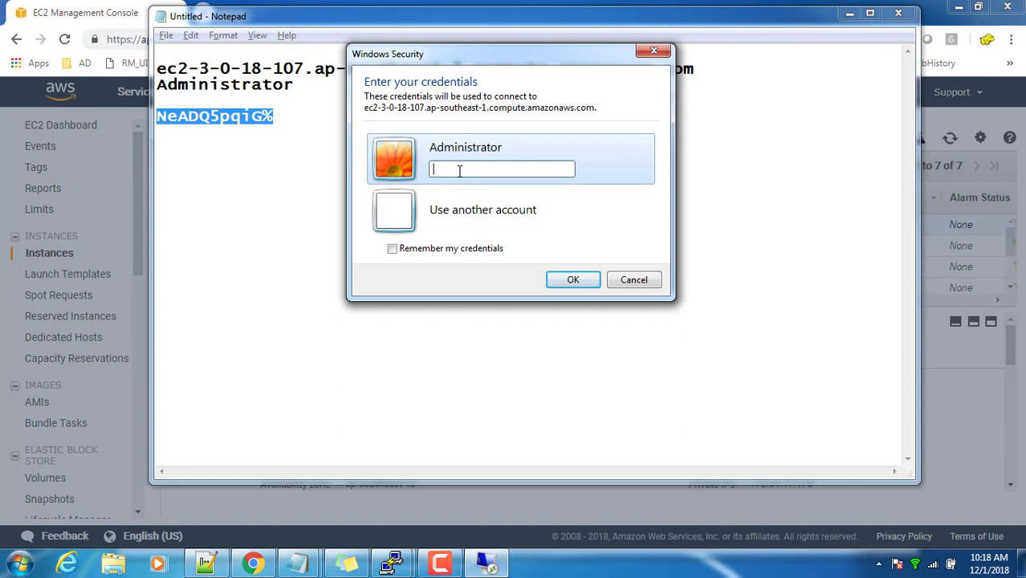
pyautogui.hotkey('ctrl', 'v')
pyautogui.click(559, 280)
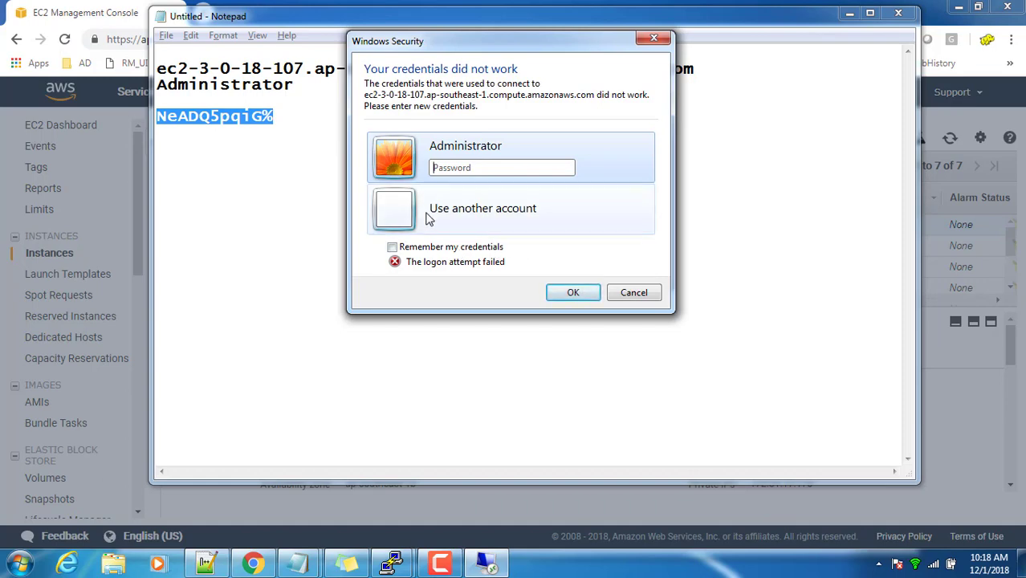
# Step: Sign in with another account as HADOOP.COM\Administrator and accept the certificate warning
pyautogui.click(442, 214)
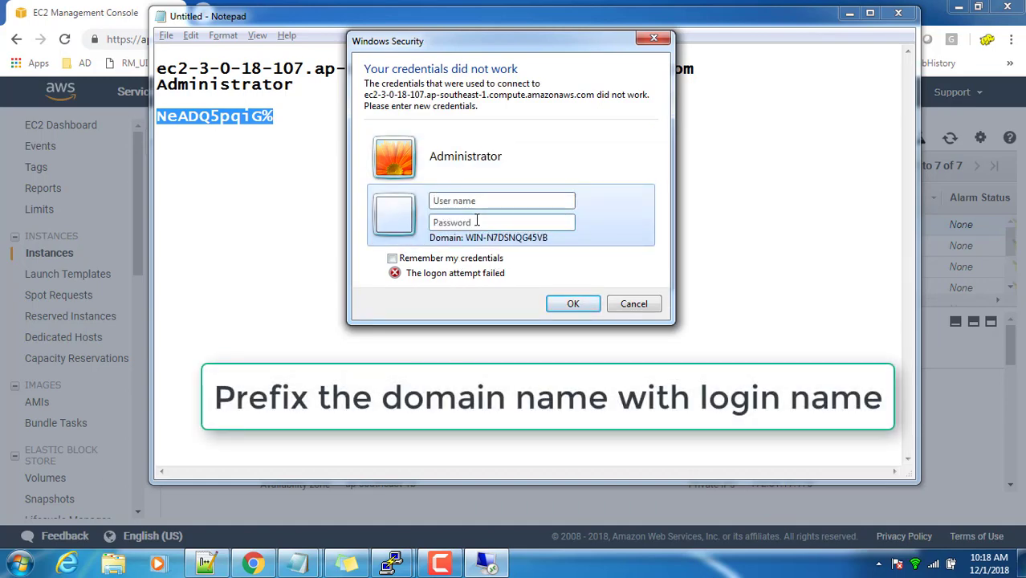
pyautogui.write('HADOOP.COM\\Administrator')
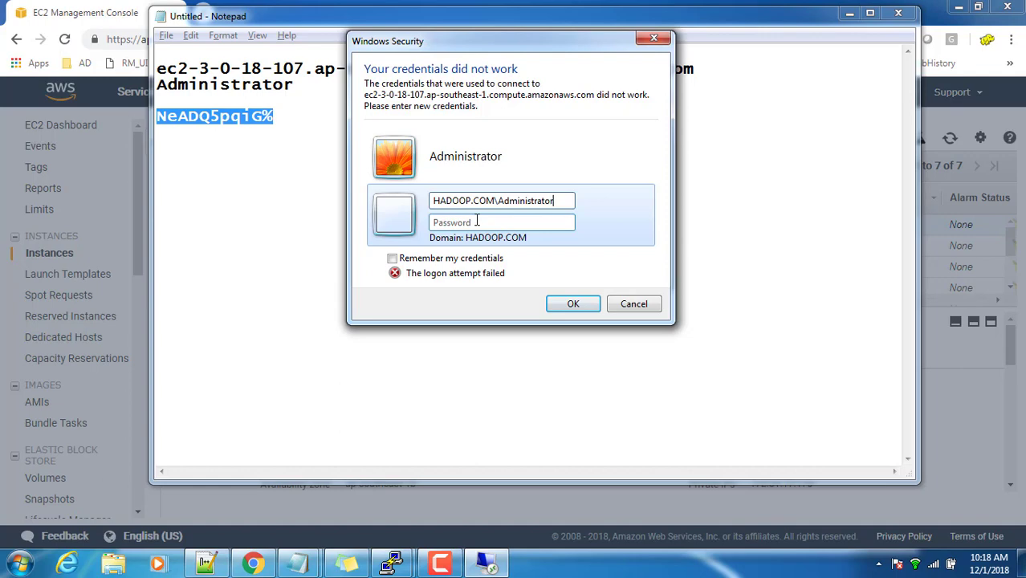
pyautogui.hotkey('ctrl', 'v')
pyautogui.click(557, 305)
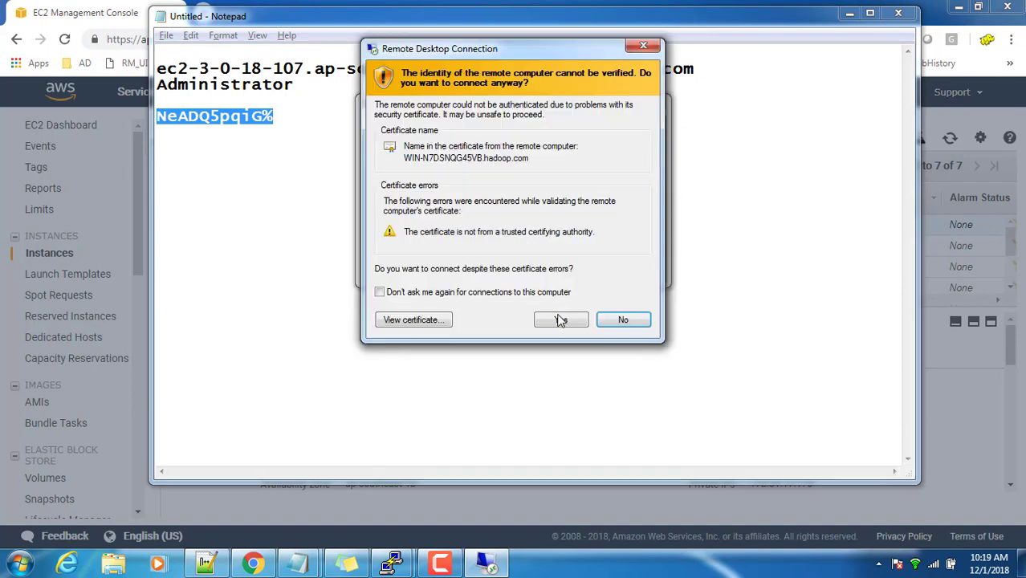
pyautogui.click(561, 320)
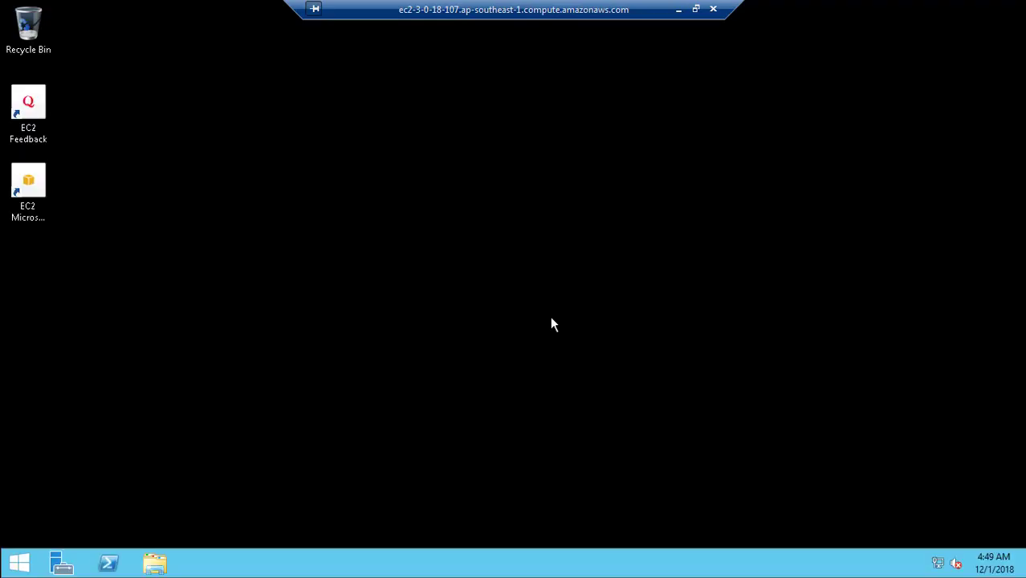
# Step: Refresh the remote desktop and open Active Directory Users and Computers from Server Manager's Tools menu
pyautogui.rightClick(380, 181)
pyautogui.click(414, 225)
pyautogui.click(60, 567)
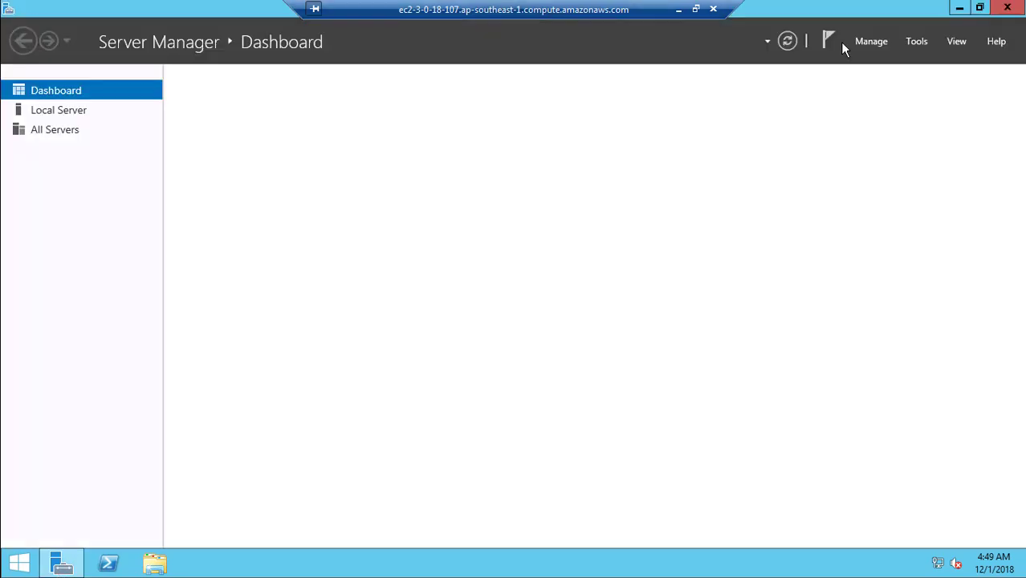
pyautogui.click(911, 43)
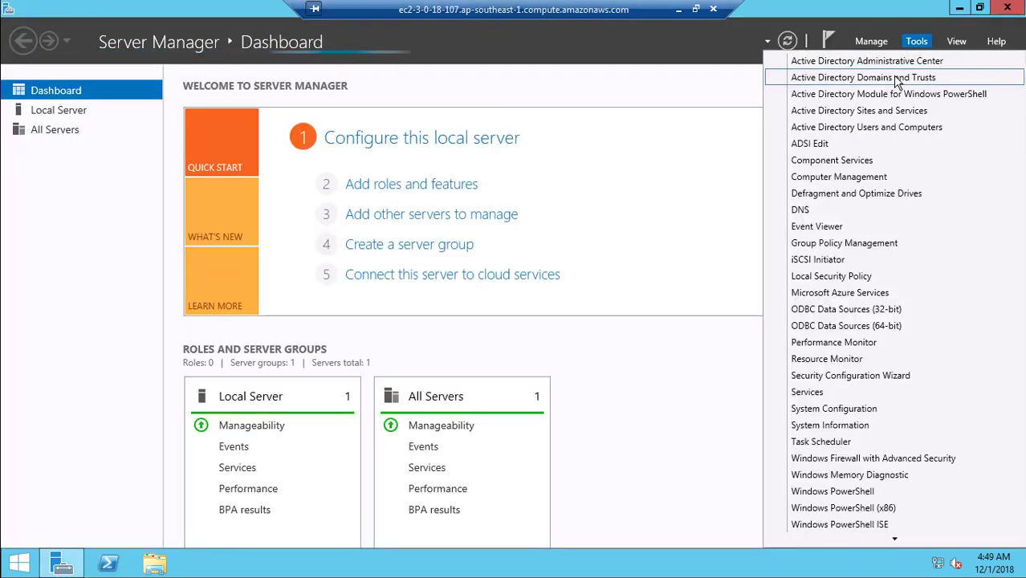
pyautogui.click(888, 128)
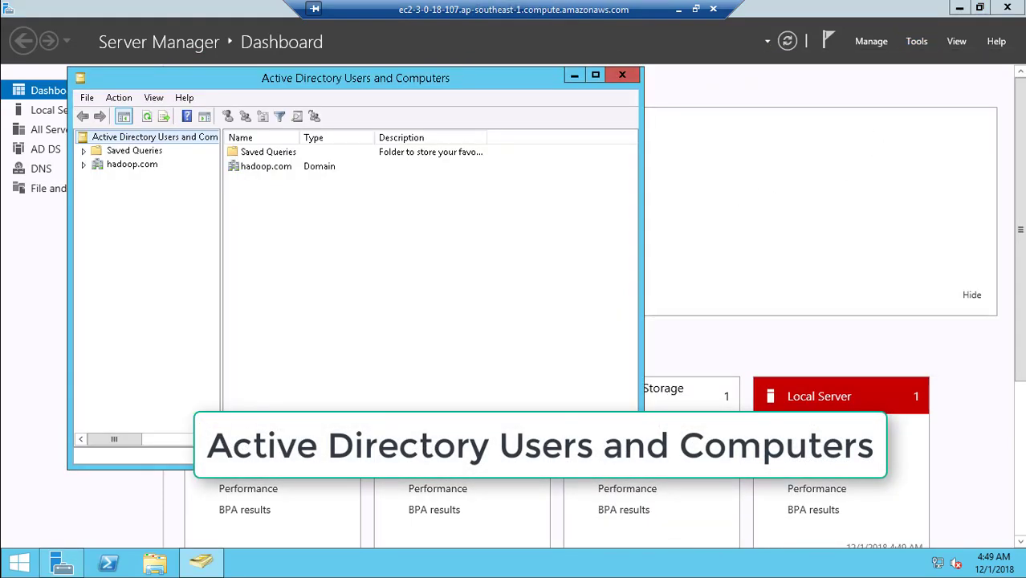
pyautogui.click(995, 12)
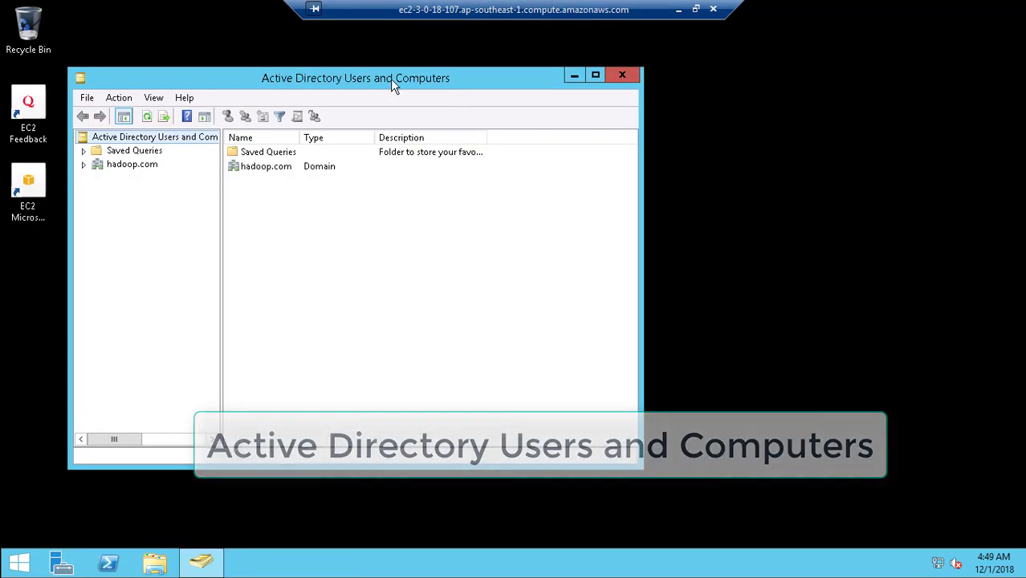
# Step: Maximize the console, expand hadoop.com, view the Users container, then return to hadoop.com's containers
pyautogui.doubleClick(390, 78)
pyautogui.click(12, 94)
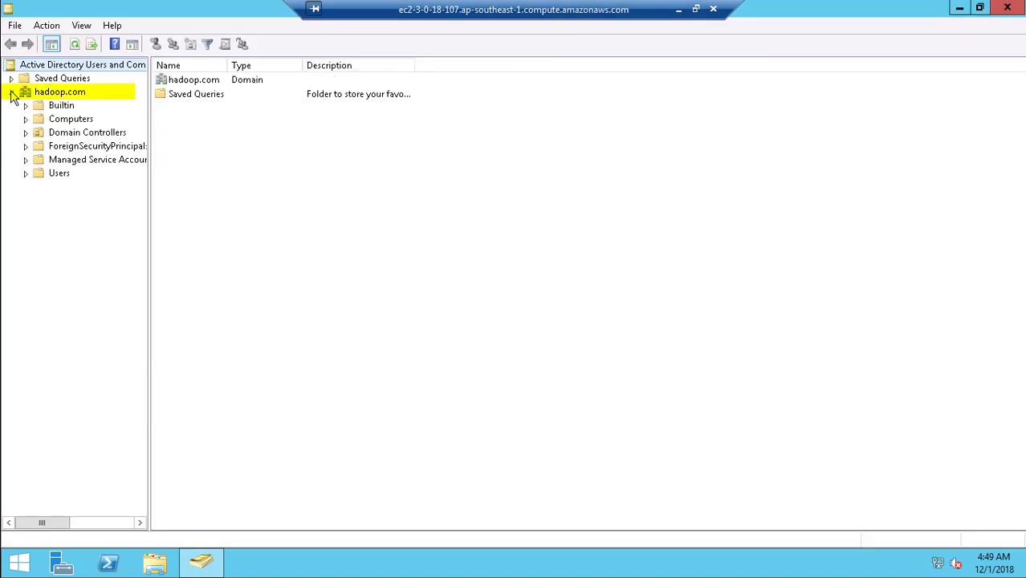
pyautogui.click(36, 94)
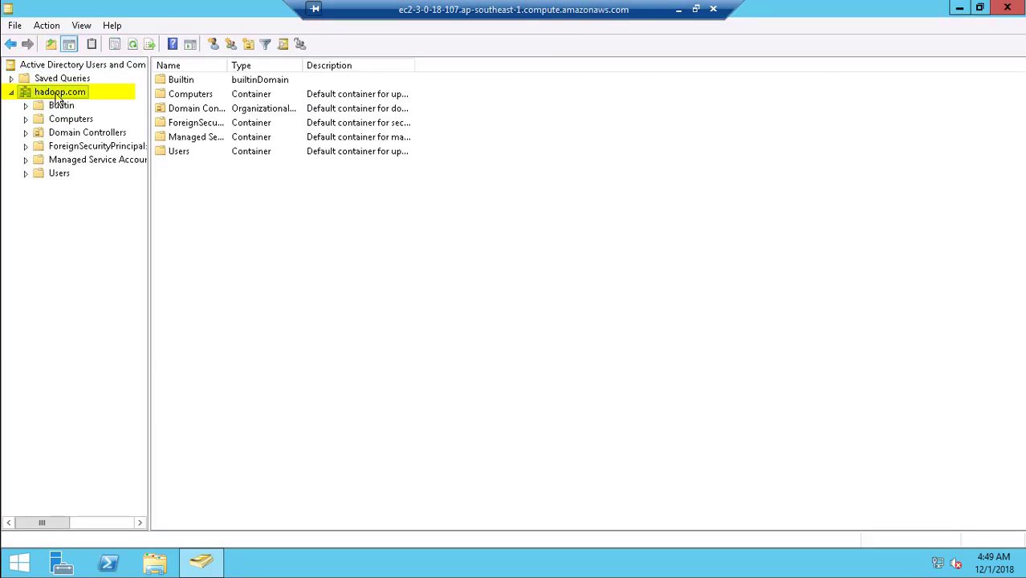
pyautogui.click(50, 177)
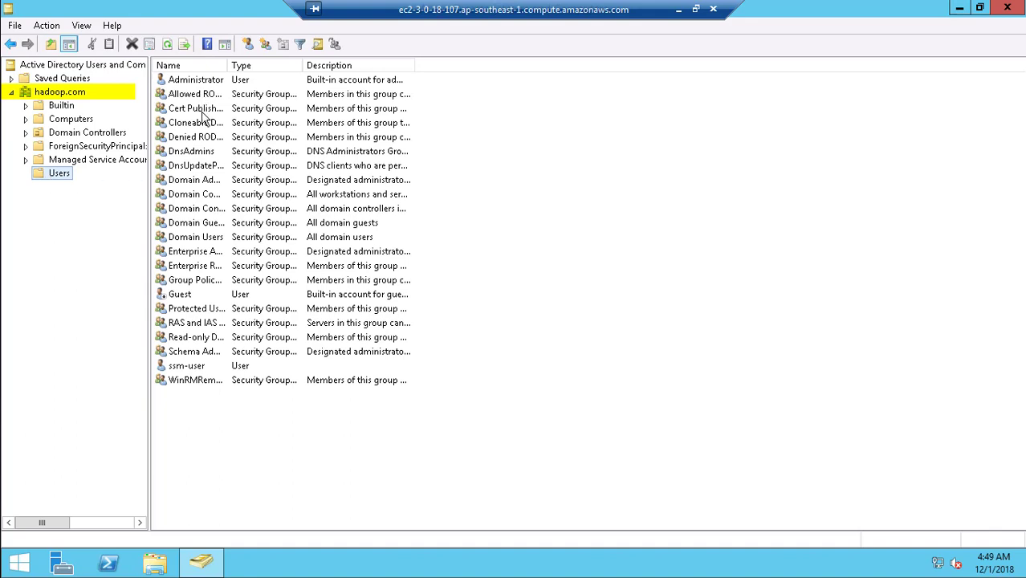
pyautogui.click(50, 95)
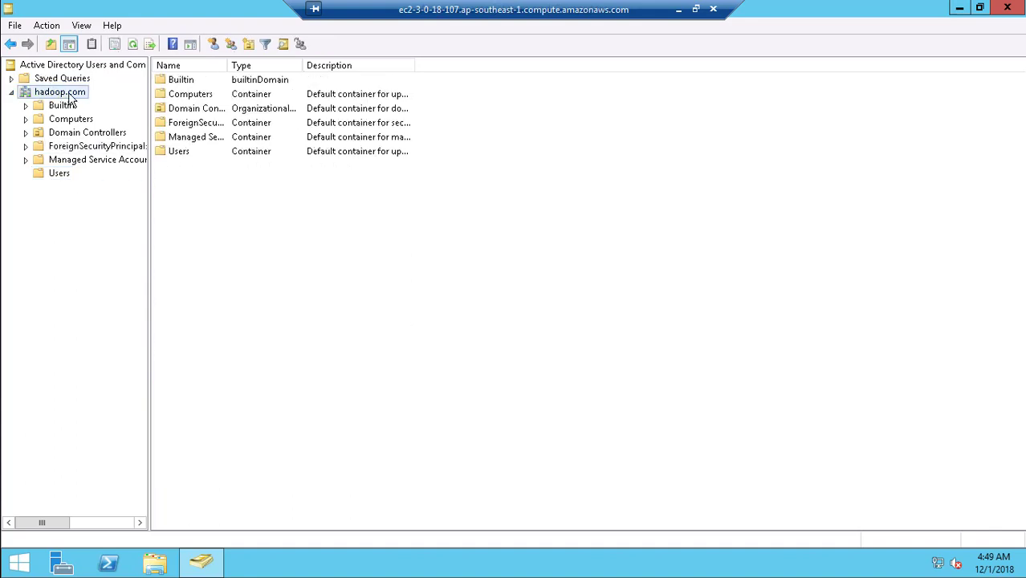